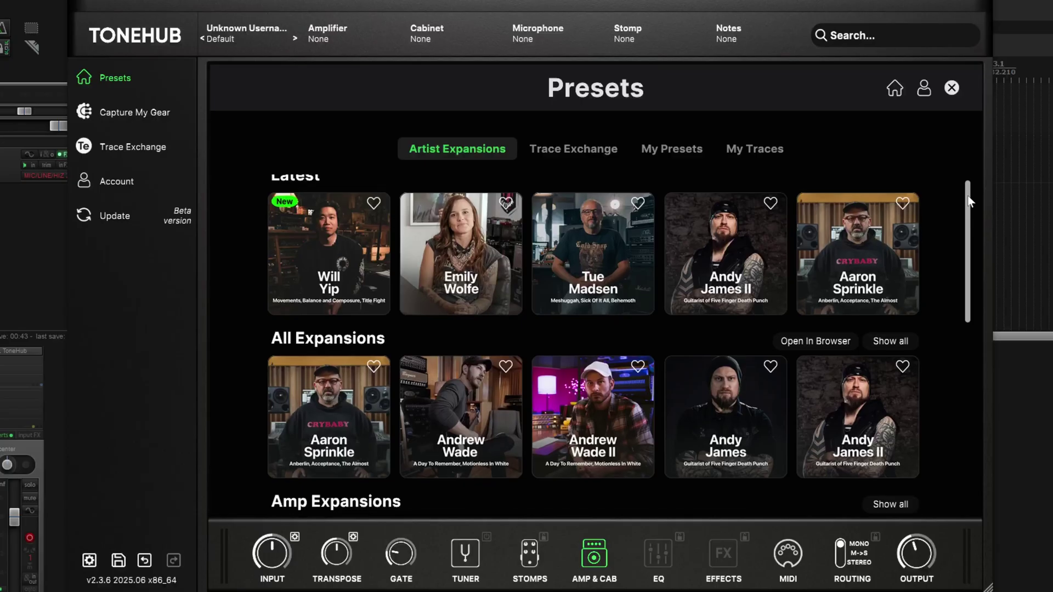
Look through the preset library's Artist Expansions, Trace Exchange, My Presets and My Traces sections, and return to Artist Expansions
left_click_drag(970, 202, 971, 354)
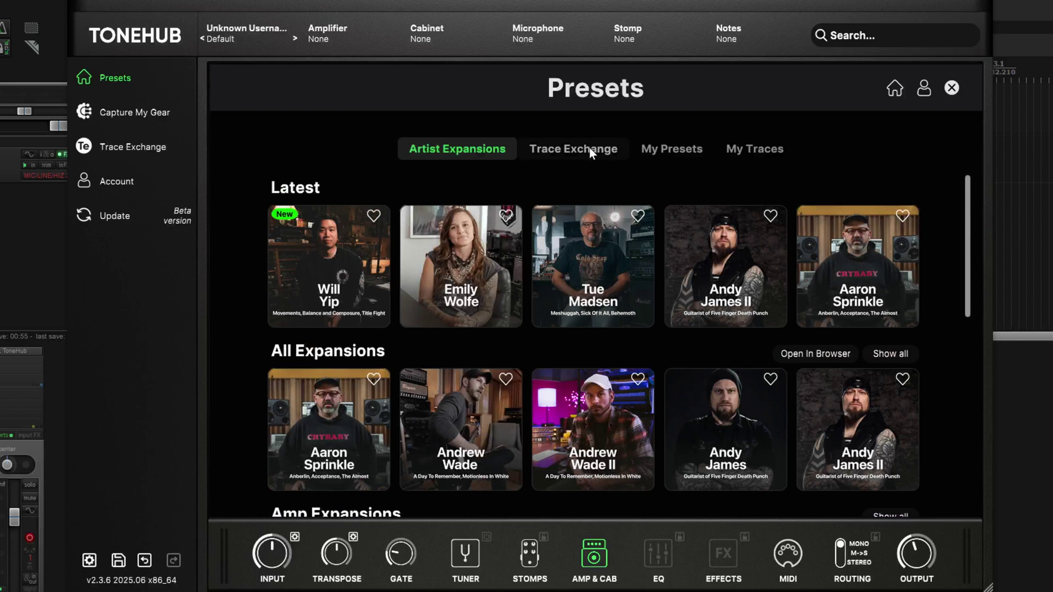
left_click(591, 151)
left_click(666, 151)
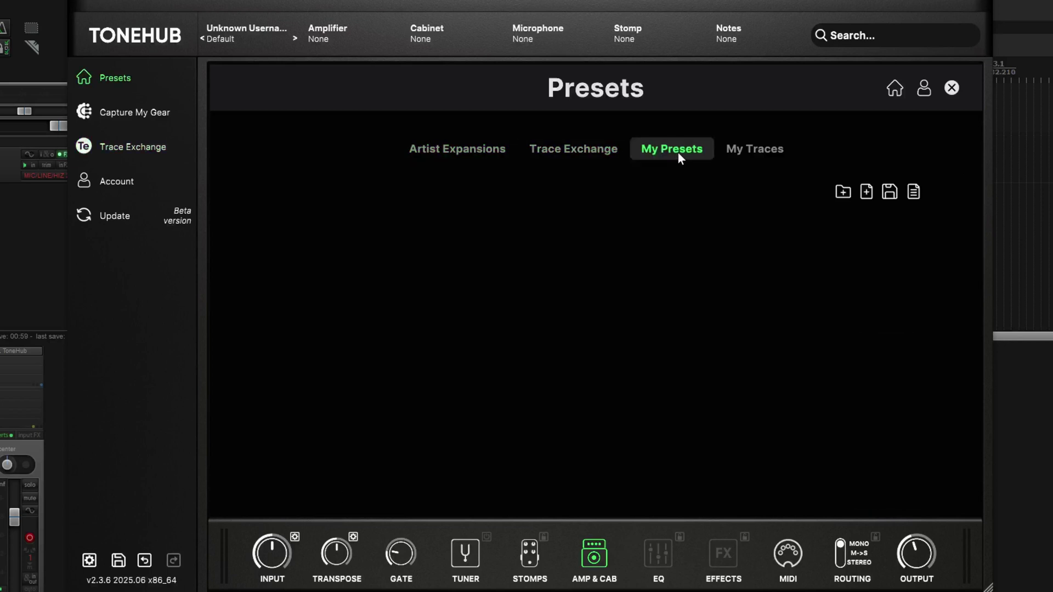
left_click(735, 150)
left_click(490, 154)
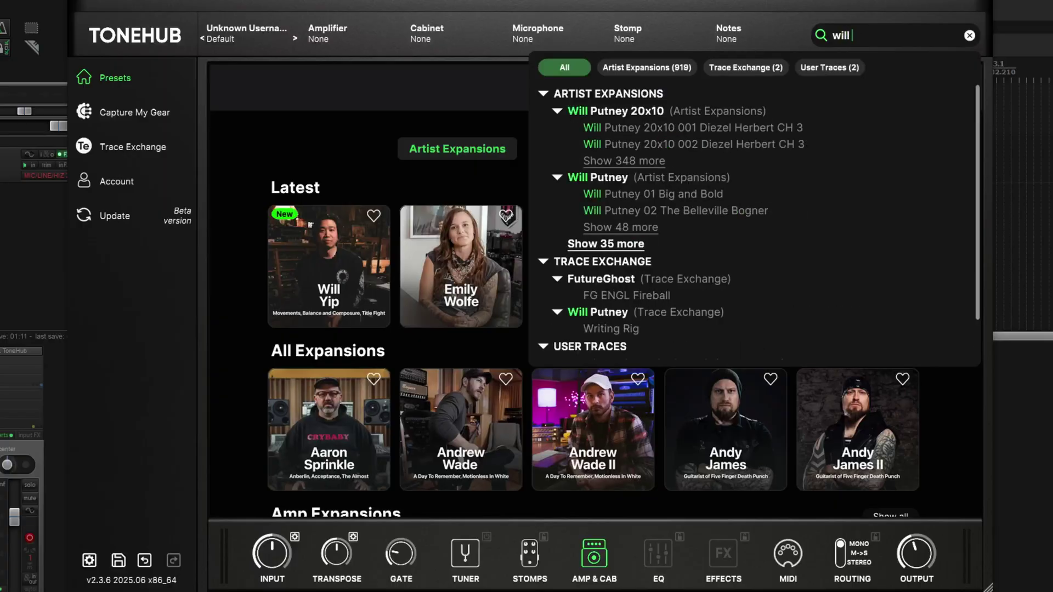
Open the Will Putney 20x10 pack from the search results and filter its presets by Guitar instrument and High Gain type
left_click(616, 111)
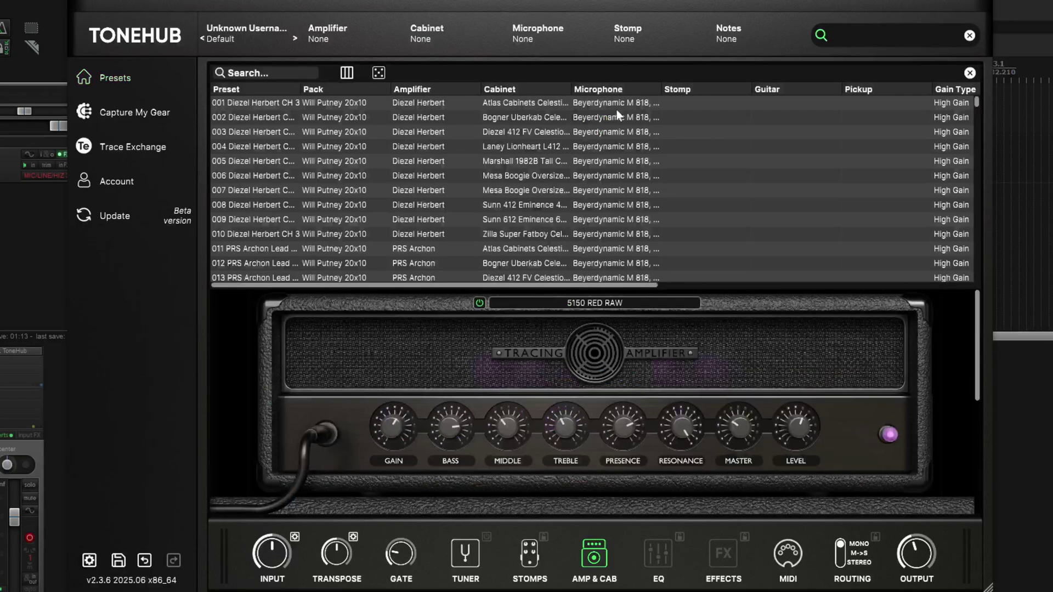
left_click(342, 73)
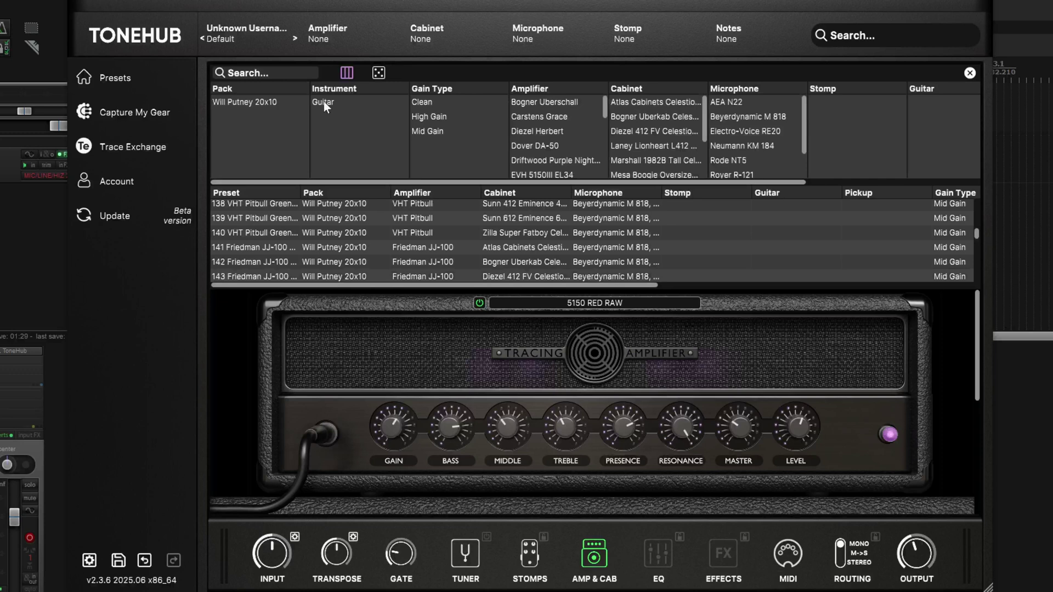
left_click(323, 101)
left_click(437, 117)
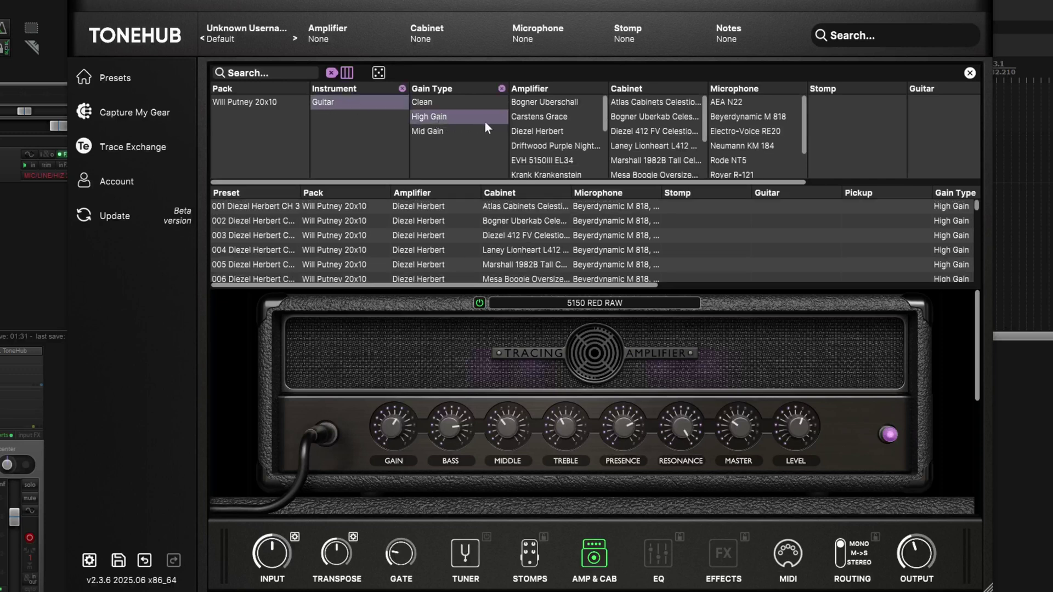
scroll(555, 148, "down", 3)
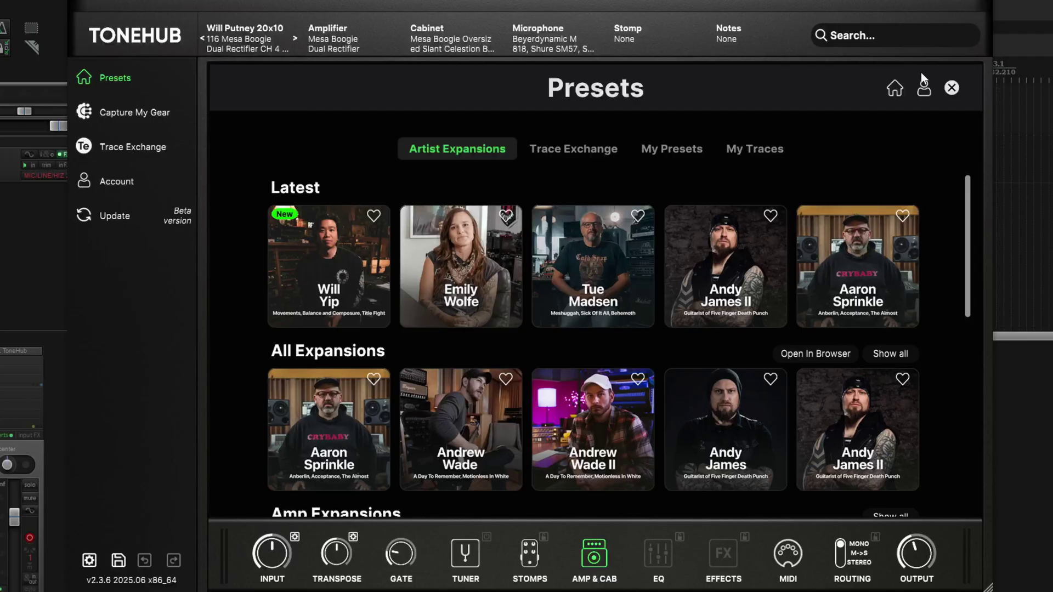
View the account notifications and open the one announcing the new trace pack from Jason Suecof
left_click(927, 85)
left_click(944, 125)
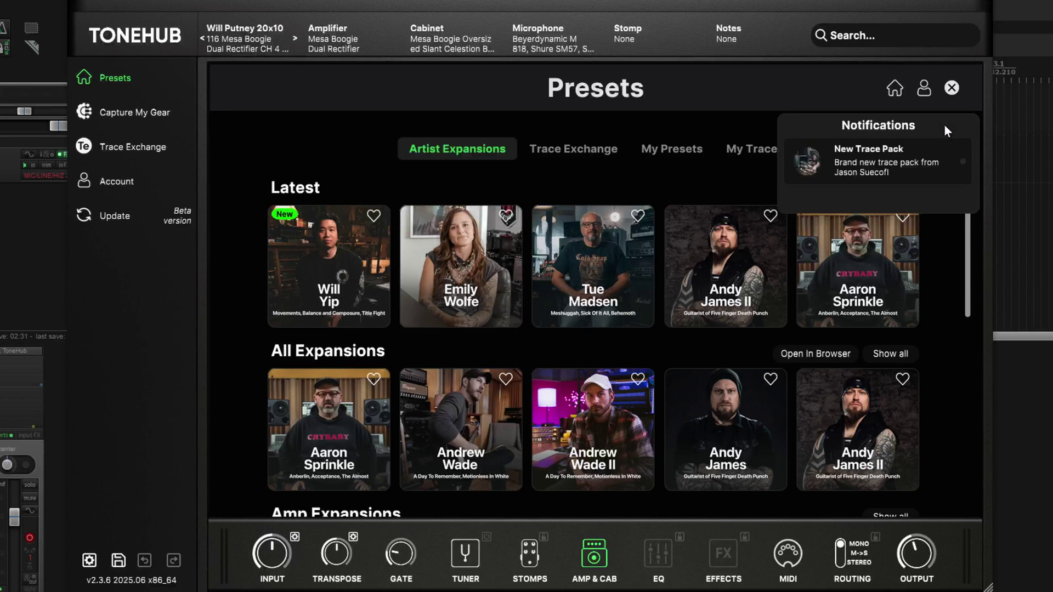
left_click(933, 169)
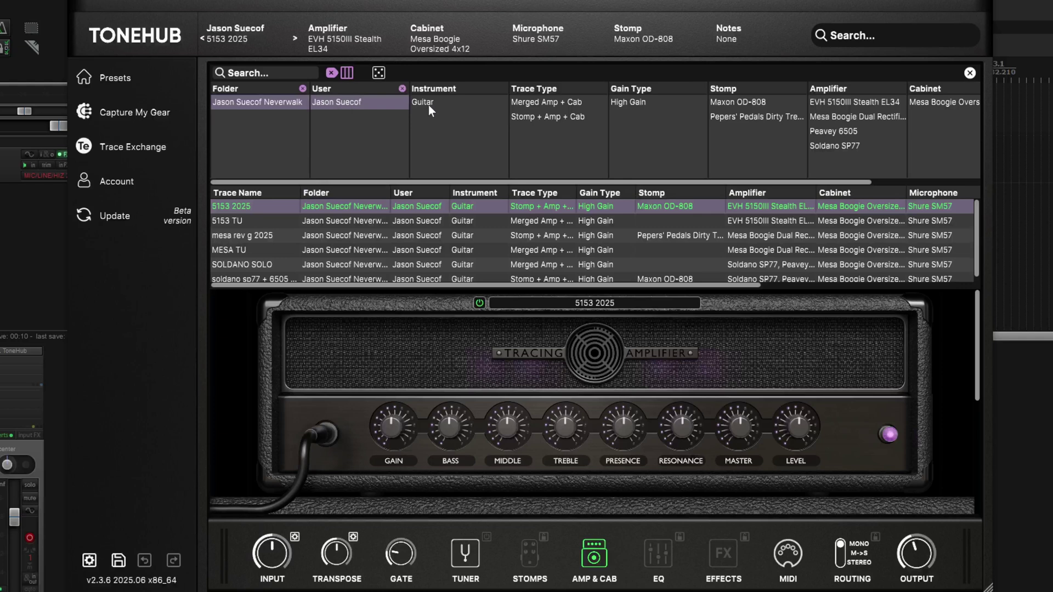
Filter the Jason Suecof Neverwalk traces by the Guitar instrument and the Merged Amp + Cab trace type
left_click(427, 105)
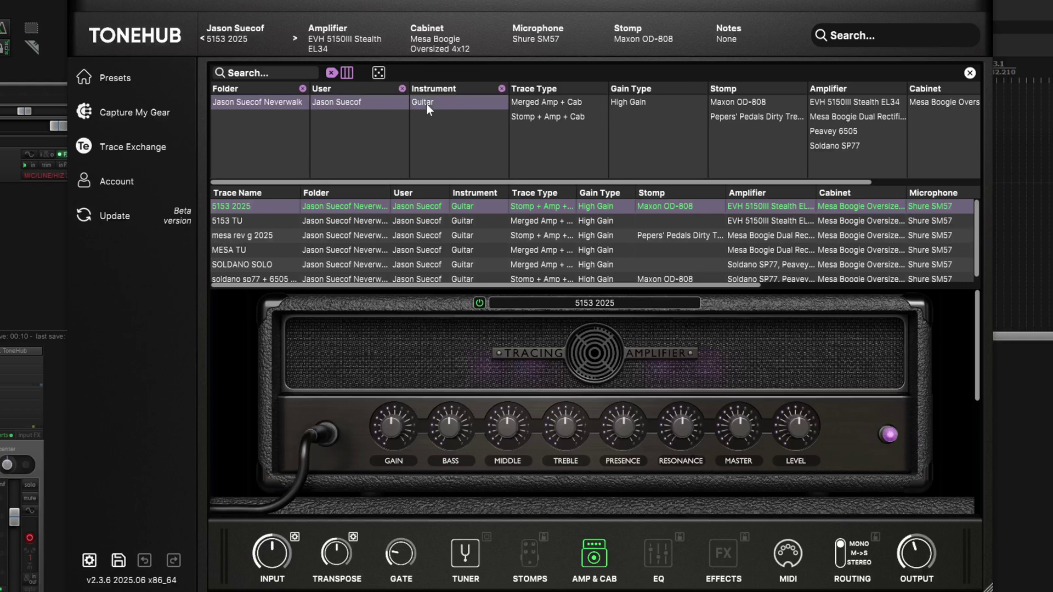
left_click(542, 103)
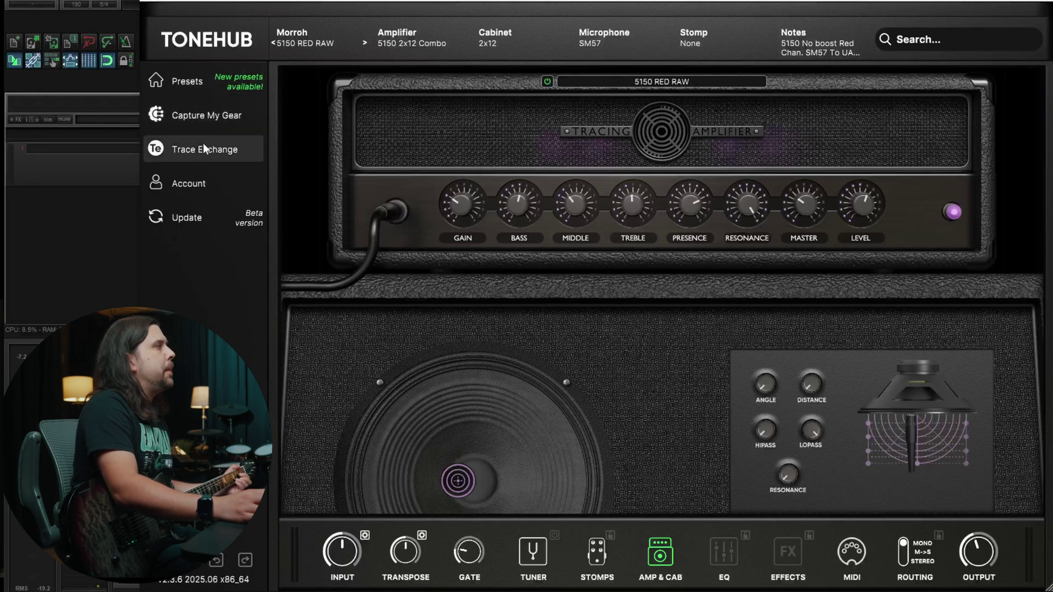
Open the preset library, show the full All Expansions list to examine the available artist packs, and collapse it again
left_click(193, 89)
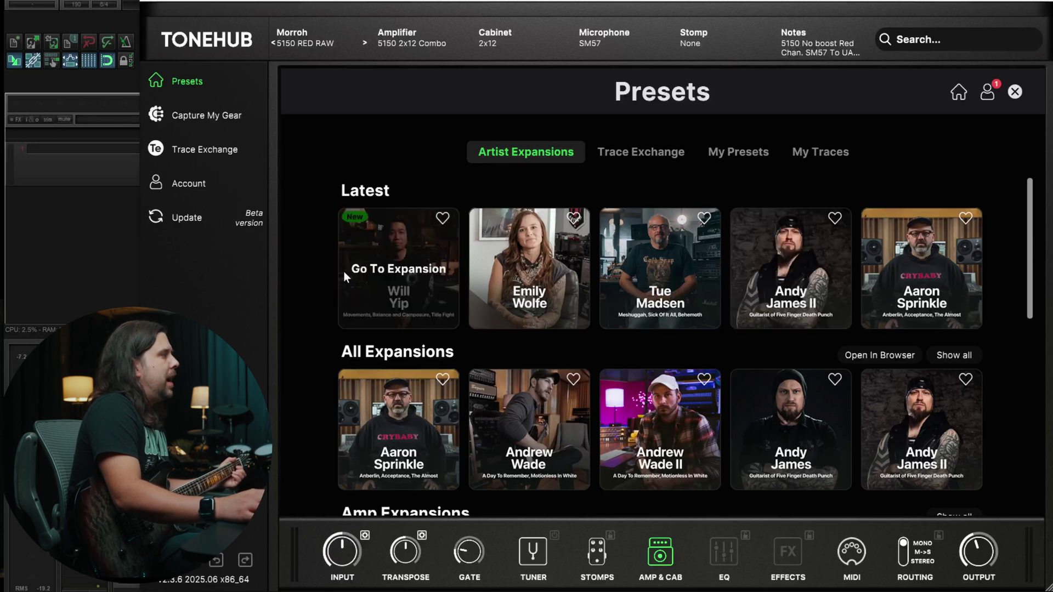
scroll(311, 268, "down", 1)
scroll(312, 270, "down", 1)
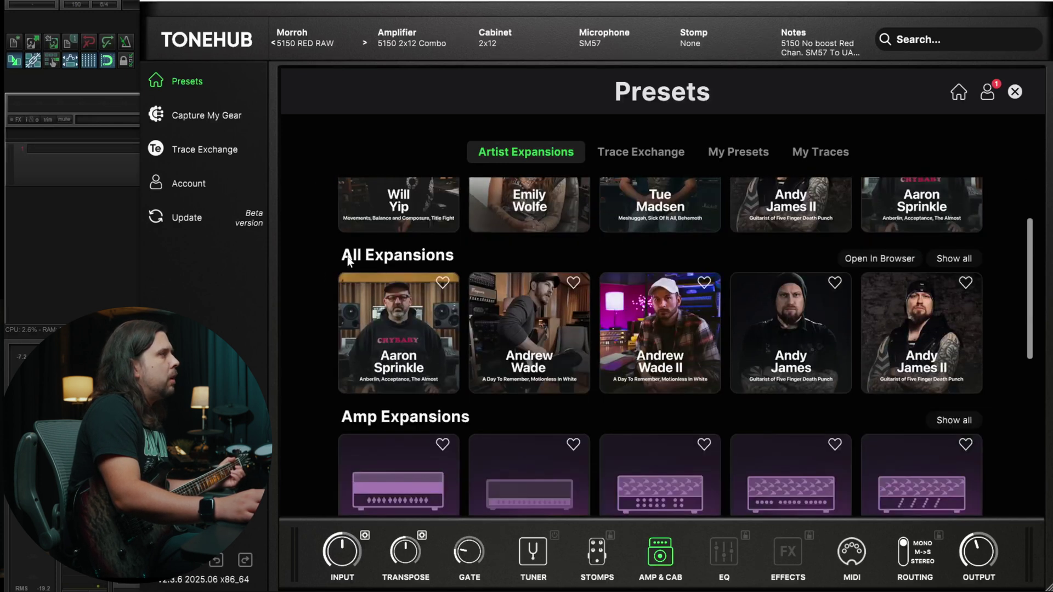
left_click(967, 259)
scroll(933, 286, "down", 8)
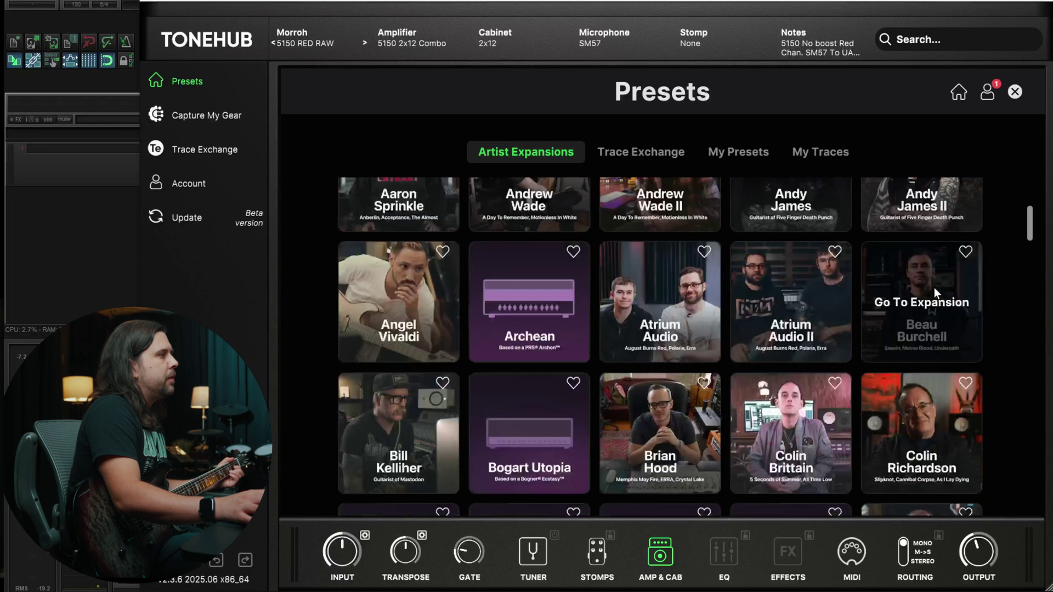
scroll(937, 285, "up", 8)
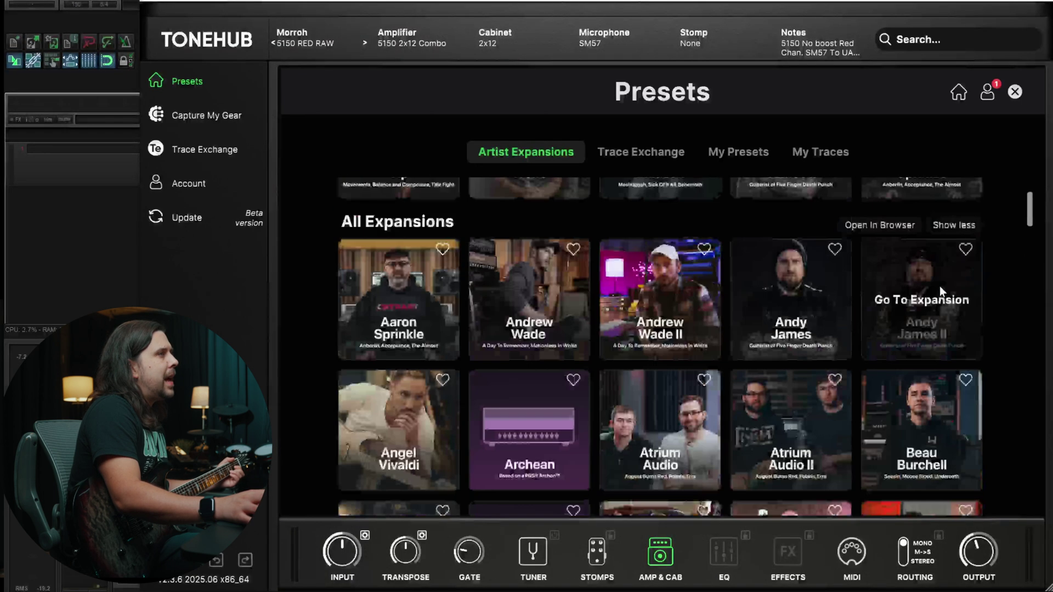
left_click(953, 222)
Look through the Amp Expansions, Recently Used and Favourite sections of the artist expansions
scroll(657, 295, "down", 2)
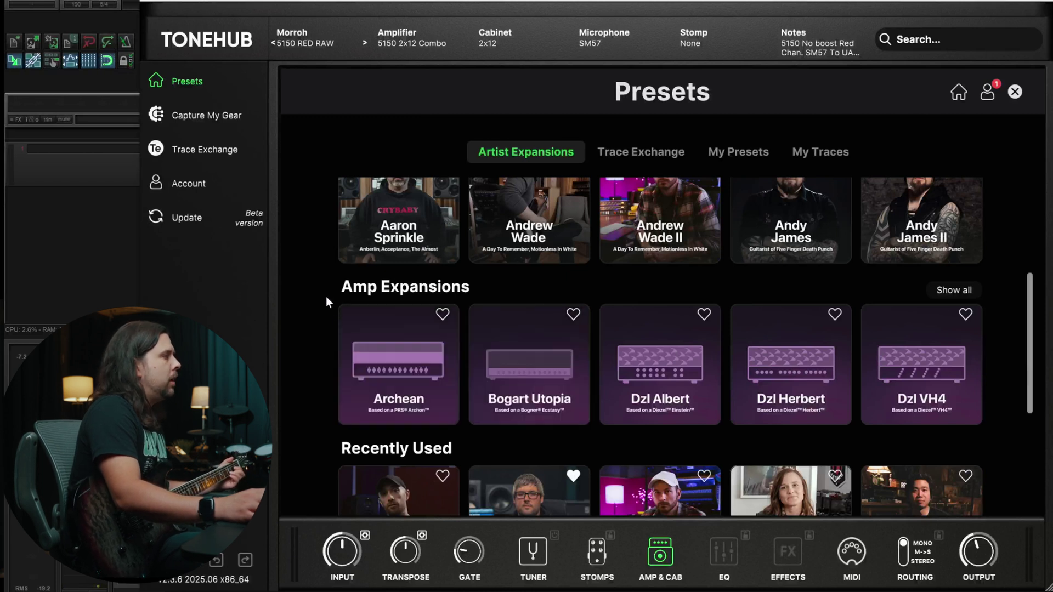
scroll(329, 290, "down", 1)
scroll(322, 278, "down", 3)
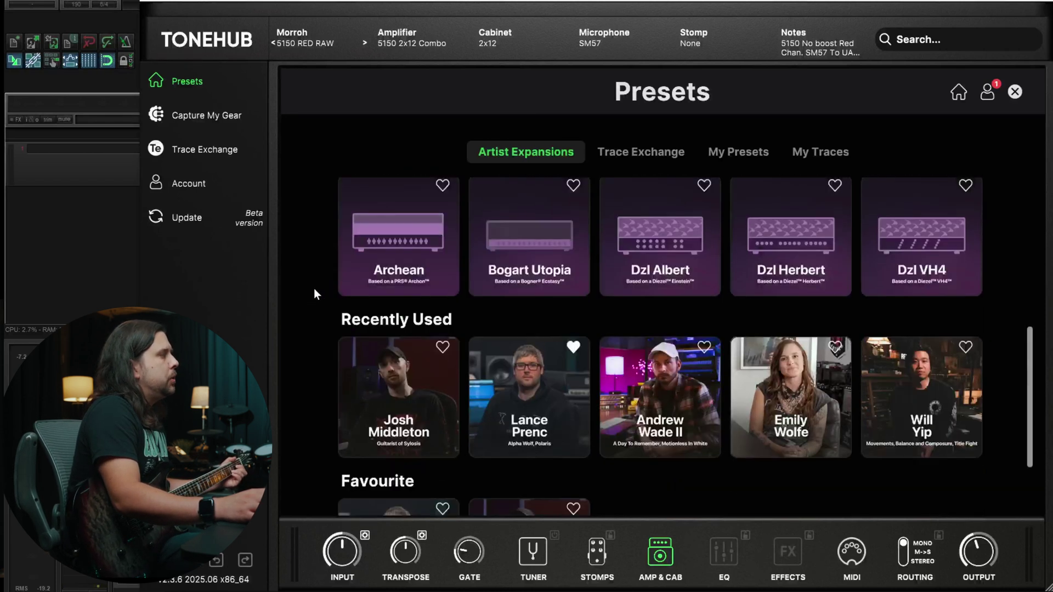
scroll(316, 290, "down", 1)
scroll(319, 282, "down", 2)
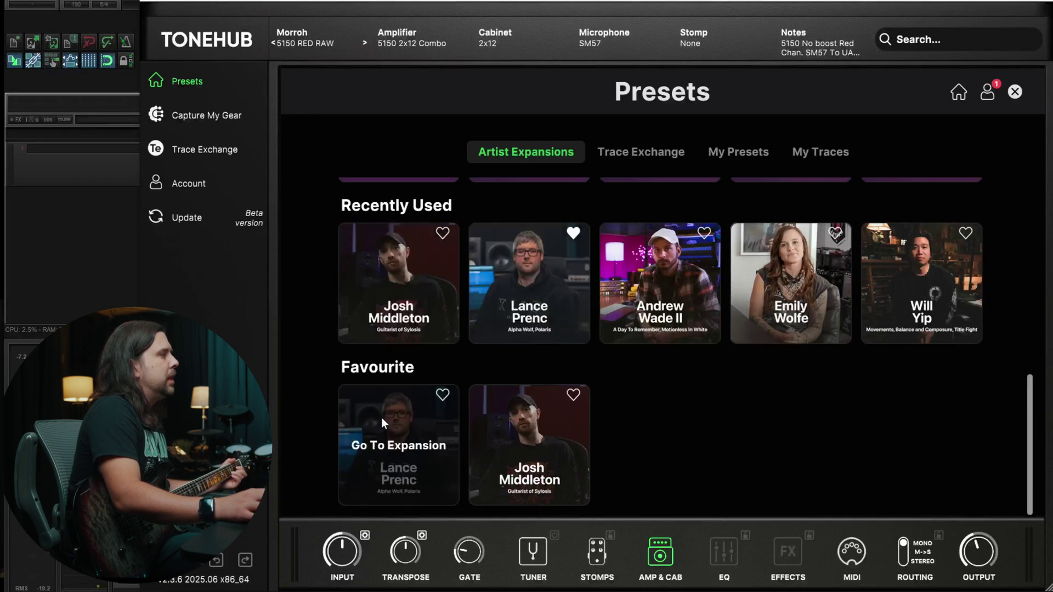
scroll(384, 406, "up", 7)
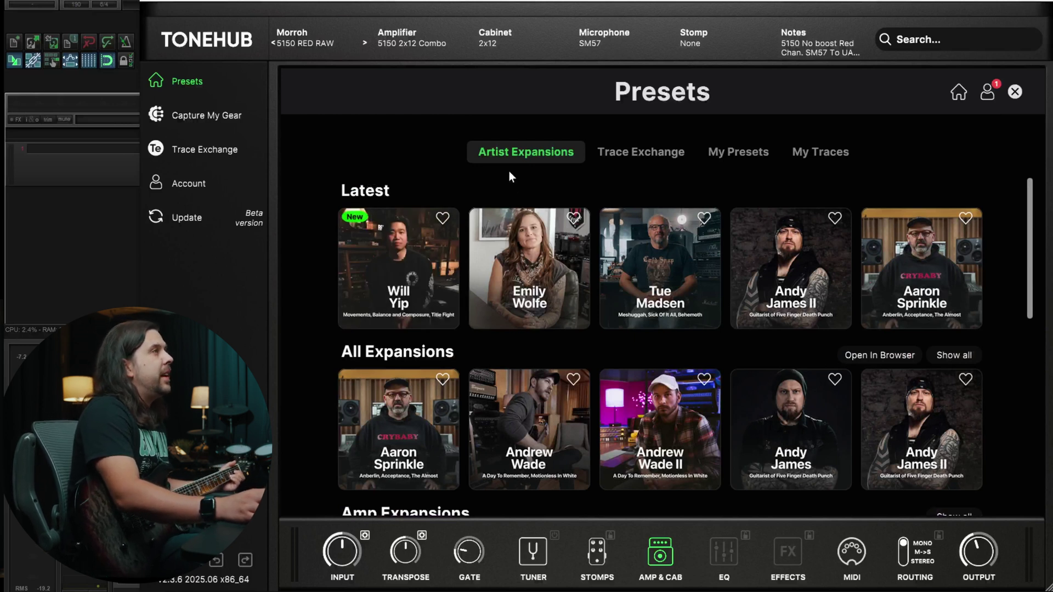
Search the library for "will put" and open the Will Putney 20x10 pack
left_click(921, 38)
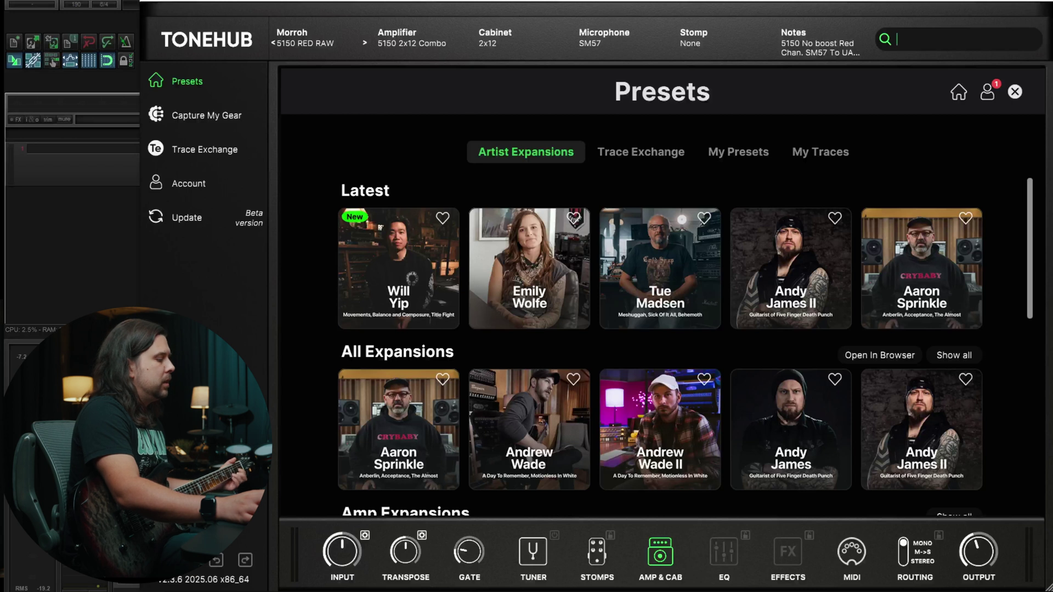
type("wi")
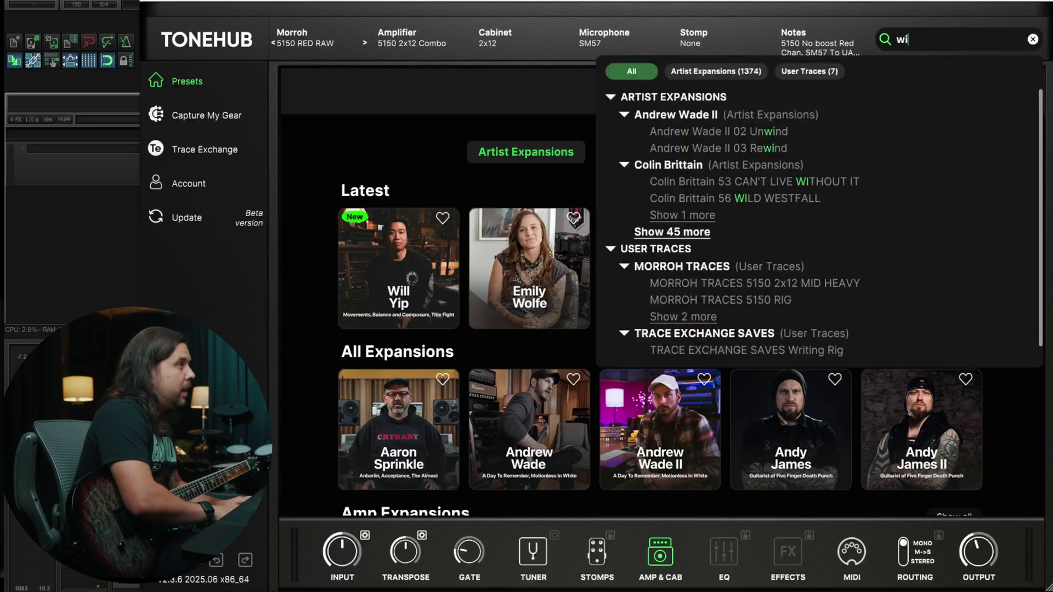
type("ll put")
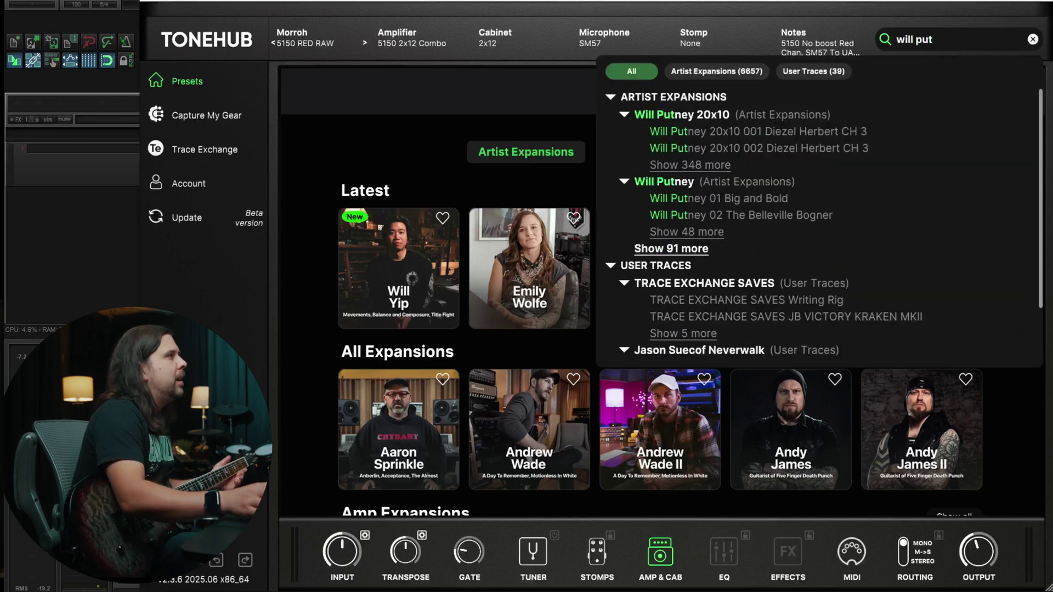
left_click(673, 118)
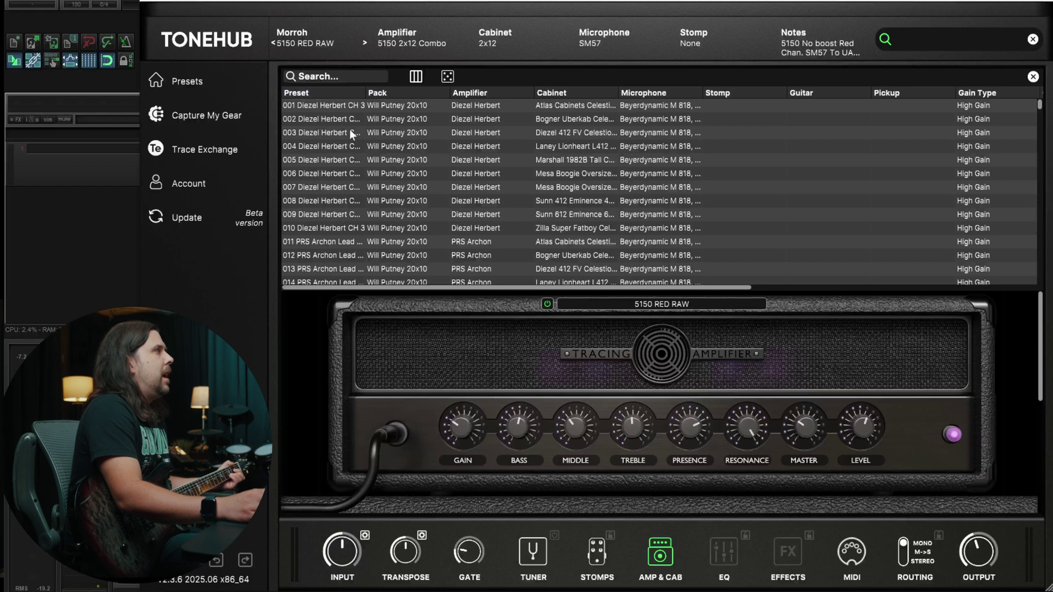
Show the filter columns and narrow the presets to Guitar, High Gain, the EVH 5150III EL34 amplifier and the Mesa Boogie Oversize cabinet
left_click(416, 77)
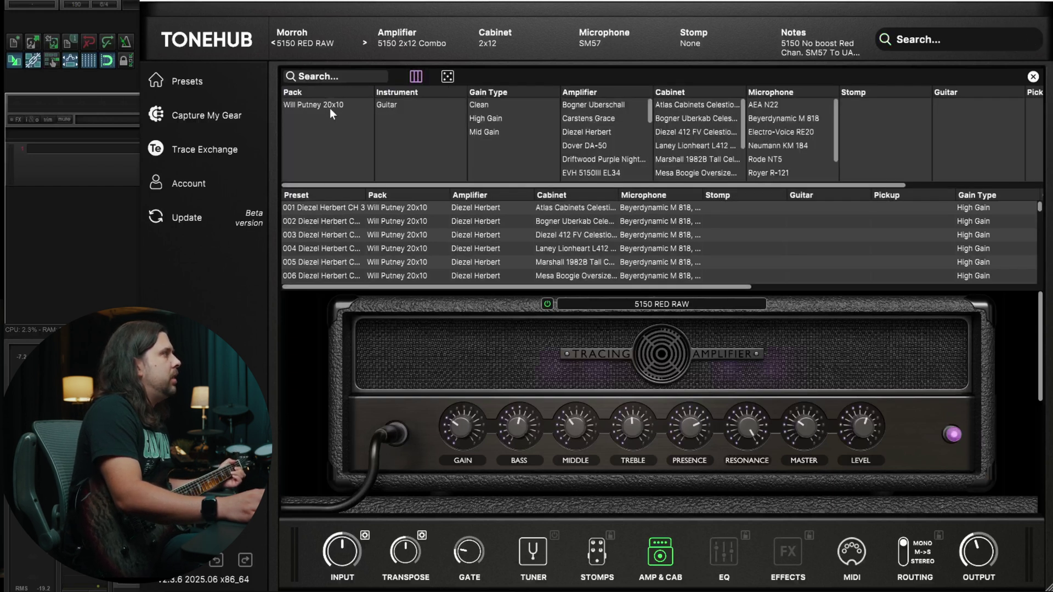
left_click(395, 106)
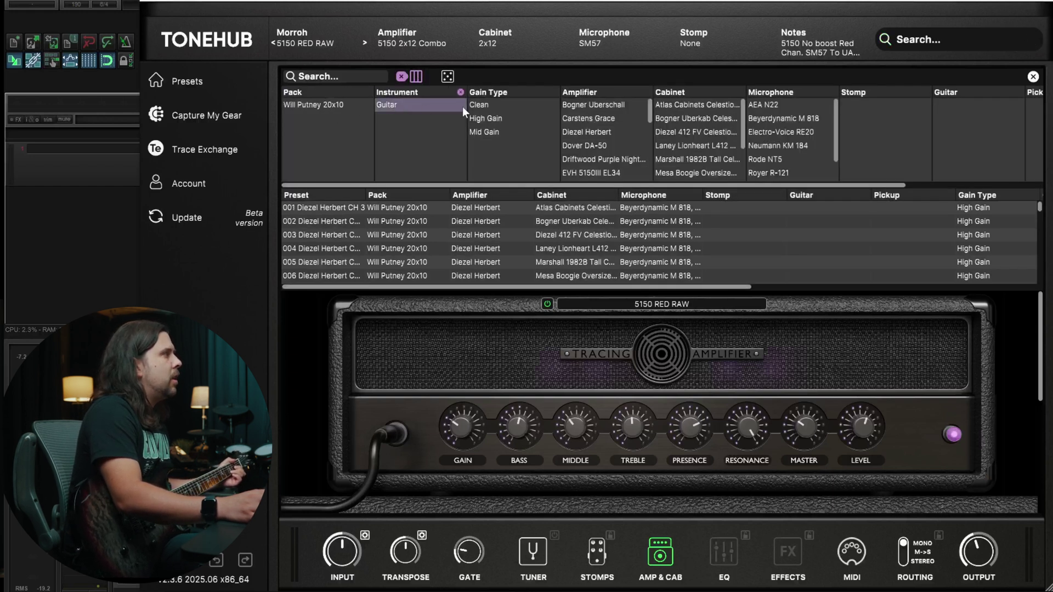
left_click(485, 122)
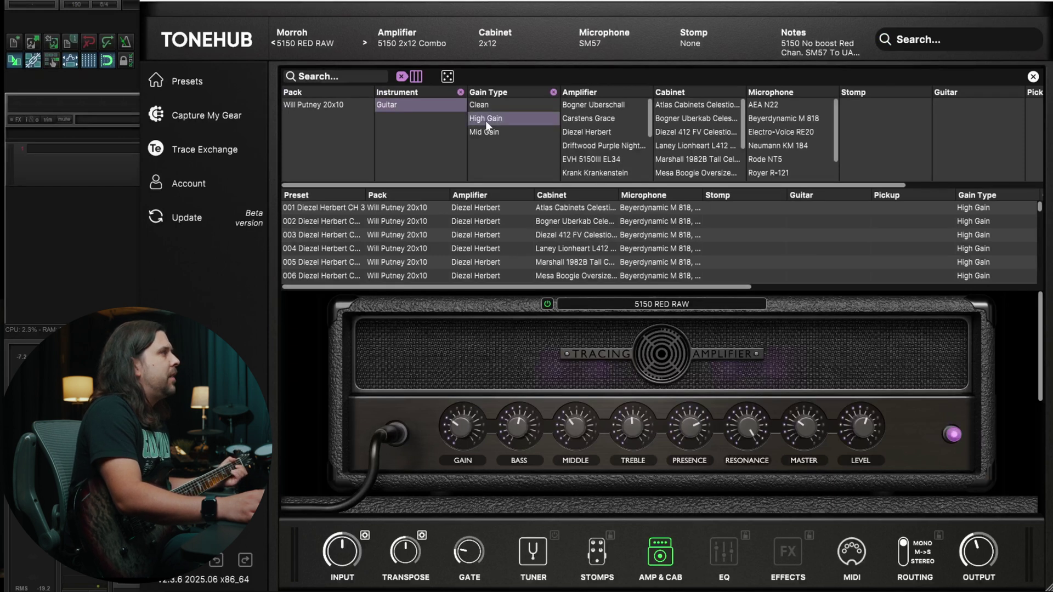
left_click(589, 160)
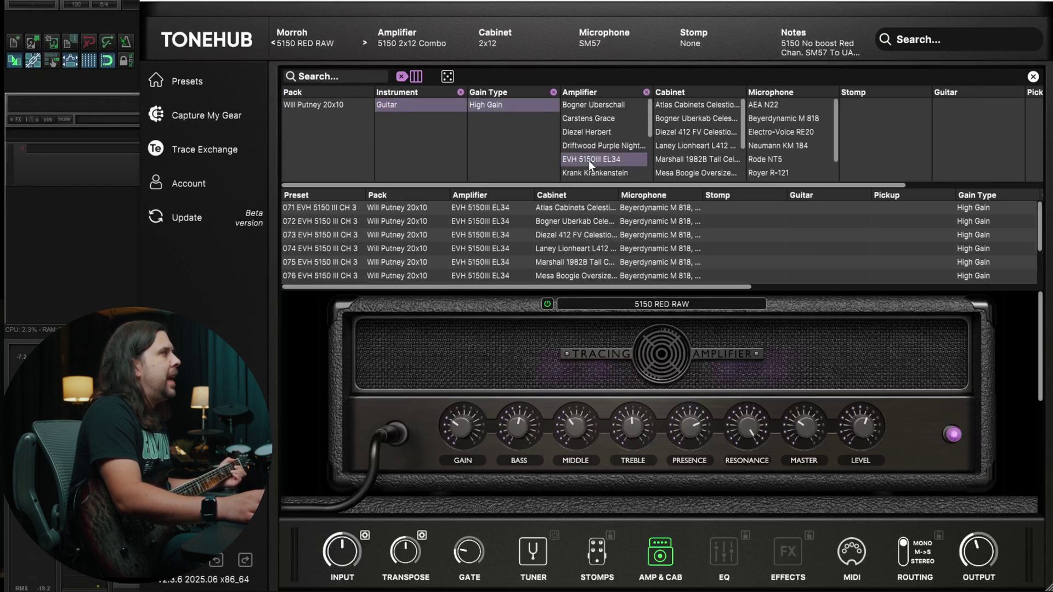
left_click(693, 173)
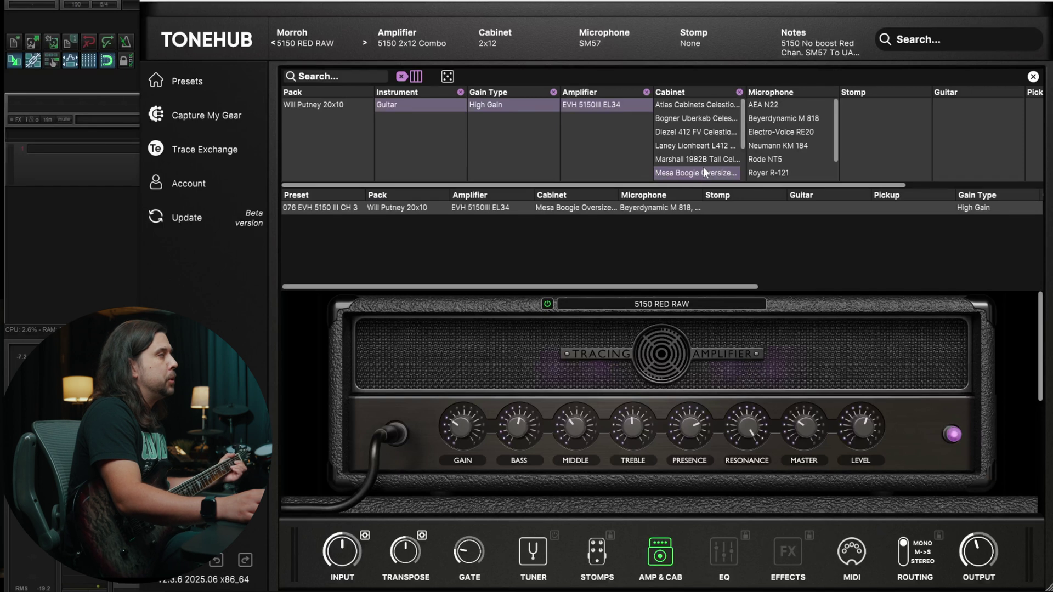
Clear all preset filters and close the pack's preset list
left_click(402, 77)
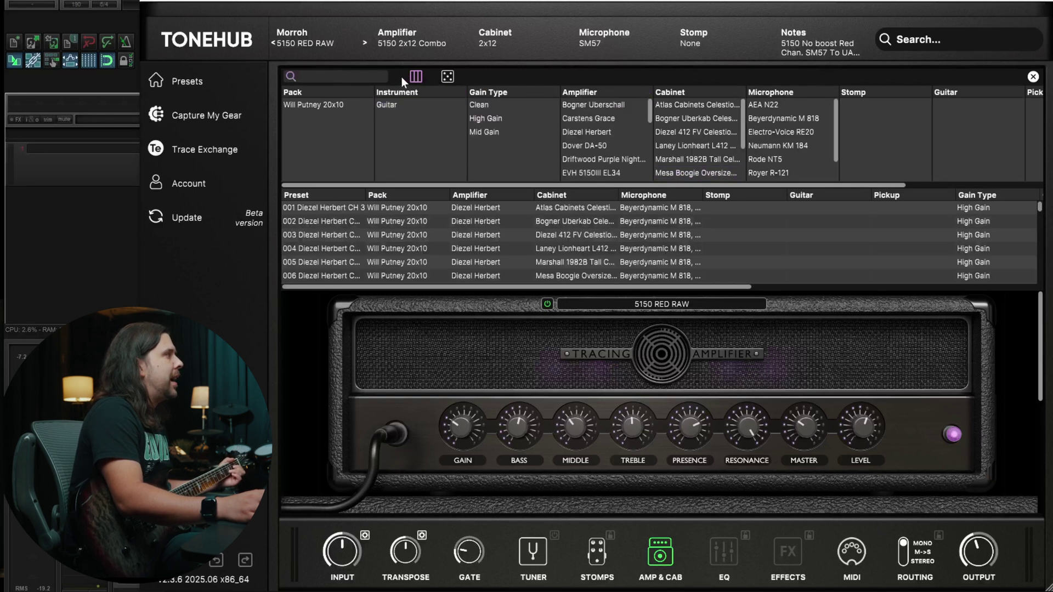
left_click(1033, 77)
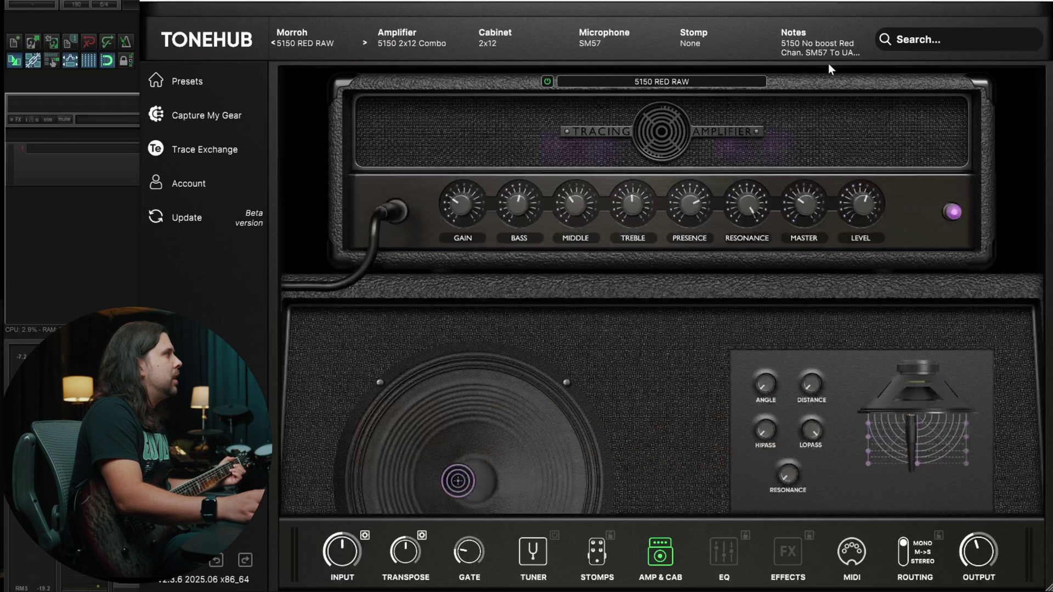
Reopen the preset library and go to Jason Suecof's Trace Exchange profile through the New Trace Pack notification
left_click(189, 80)
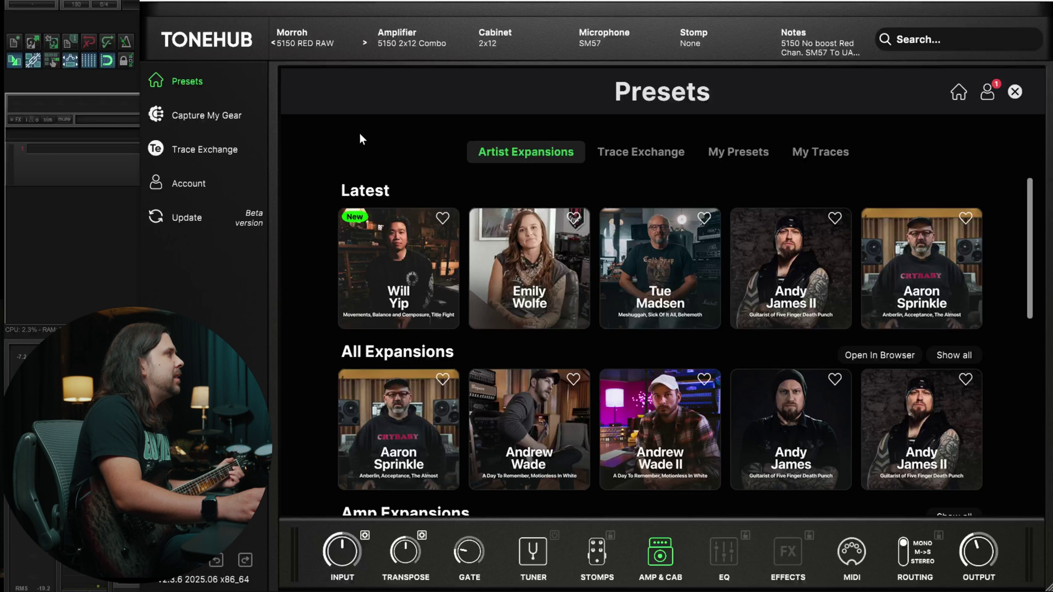
left_click(989, 94)
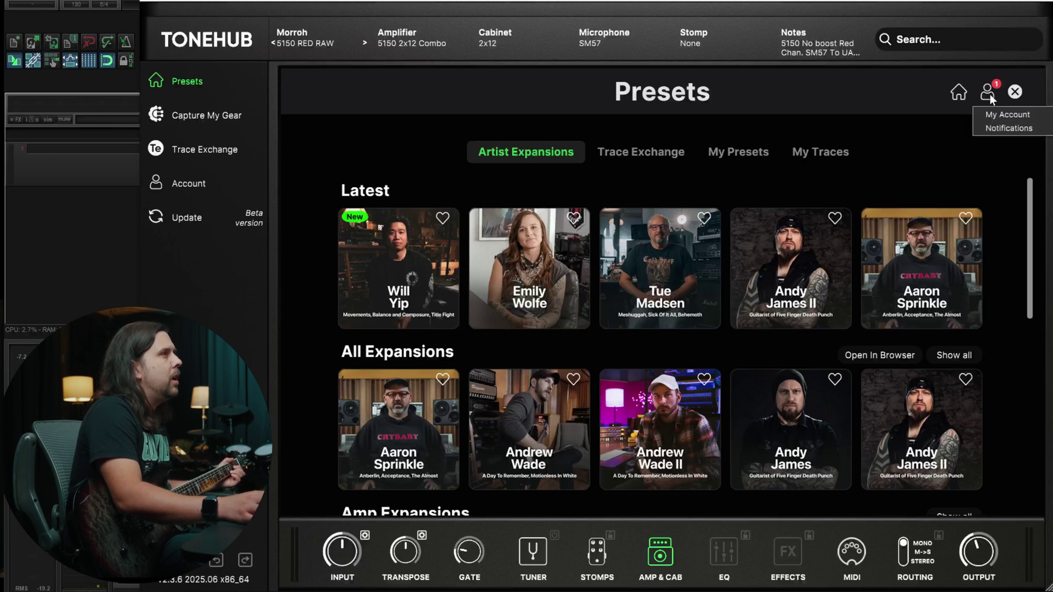
left_click(995, 130)
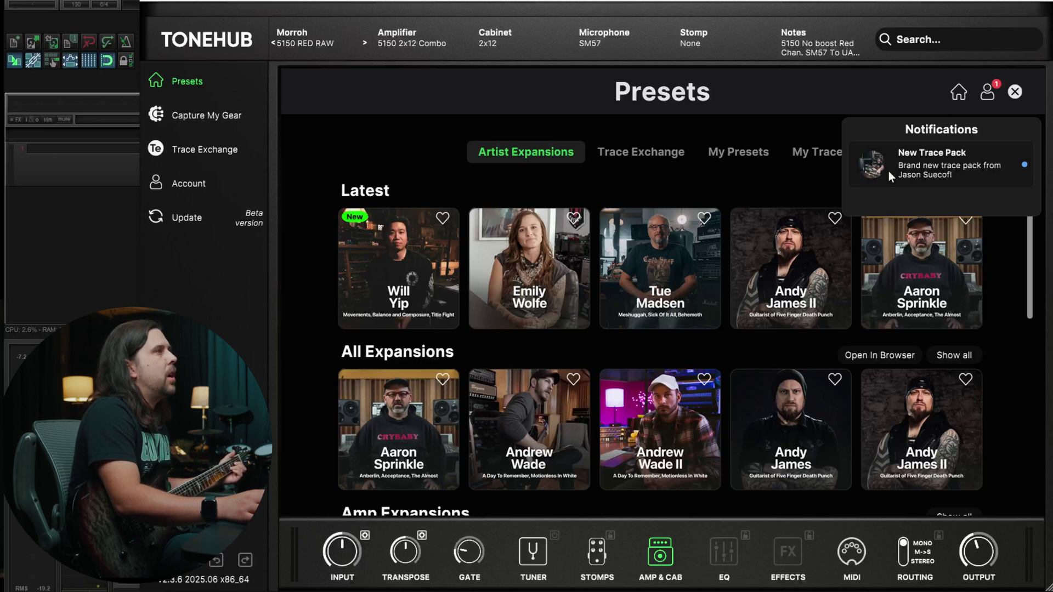
left_click(940, 164)
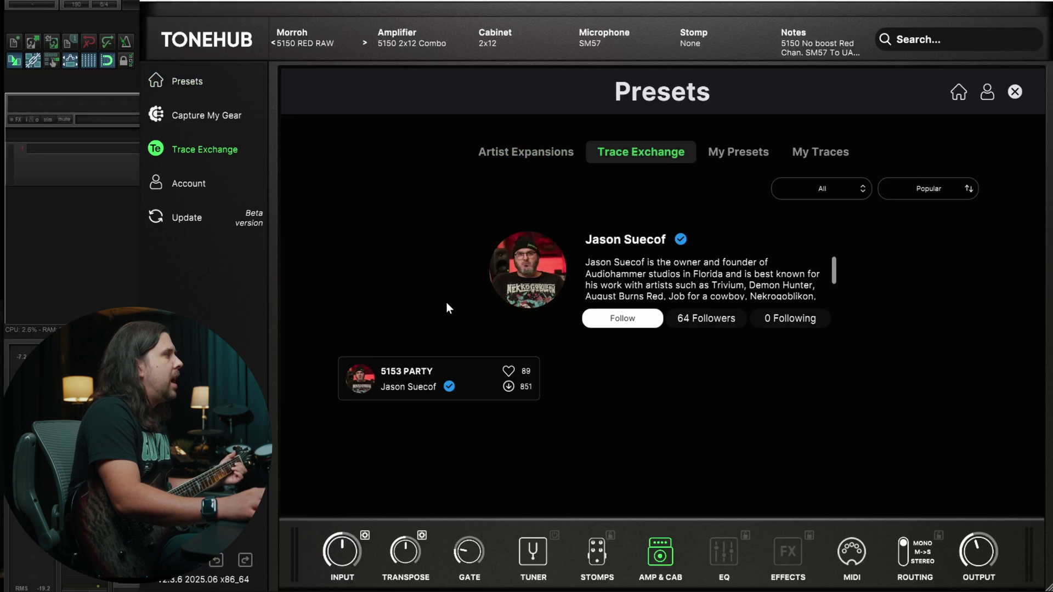
left_click(510, 386)
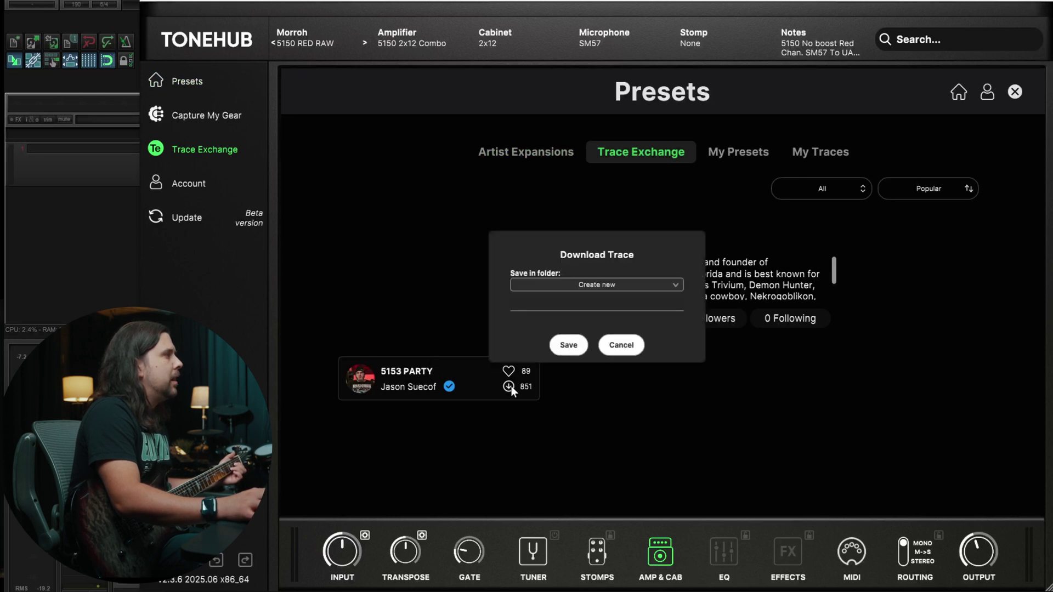
left_click(641, 286)
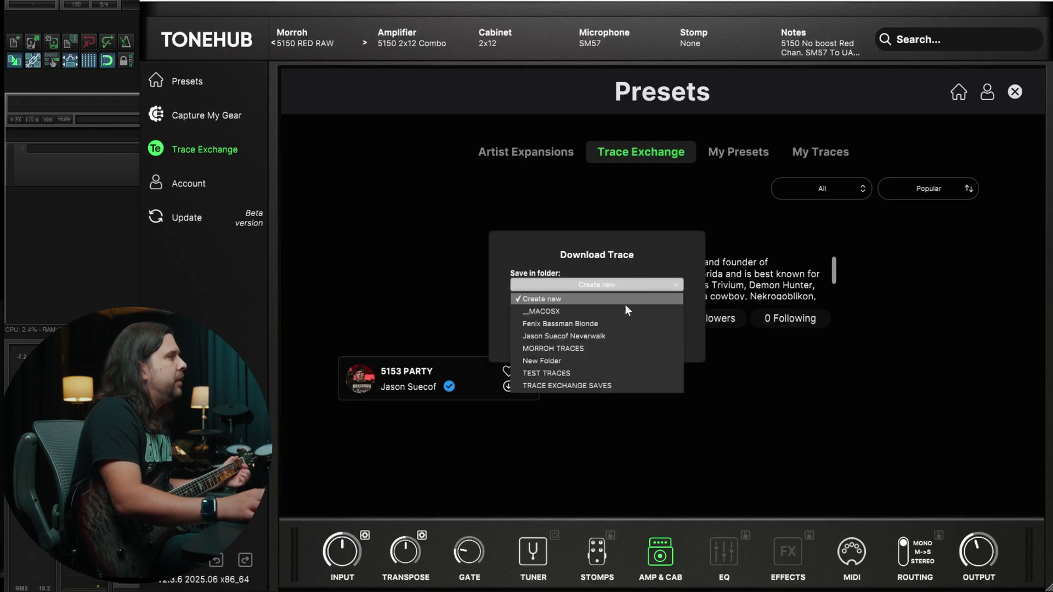
left_click(598, 336)
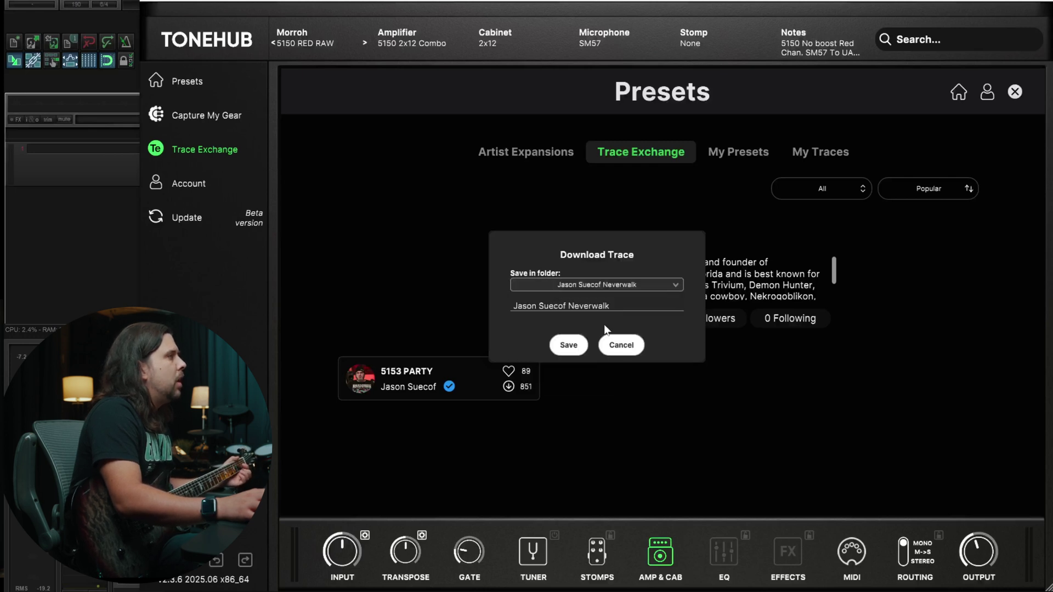
left_click(648, 286)
left_click(636, 297)
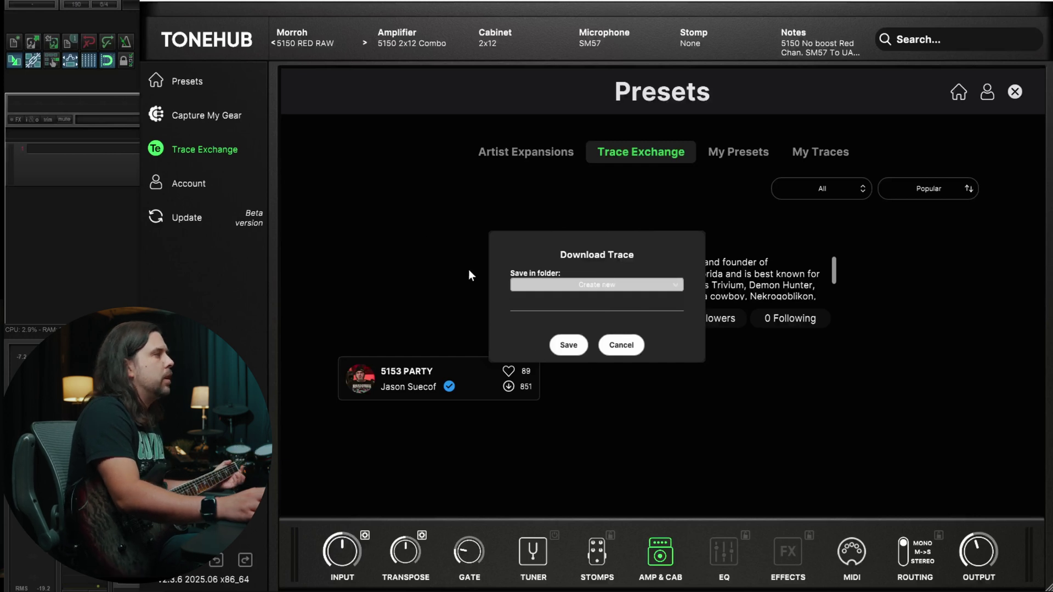
left_click(620, 345)
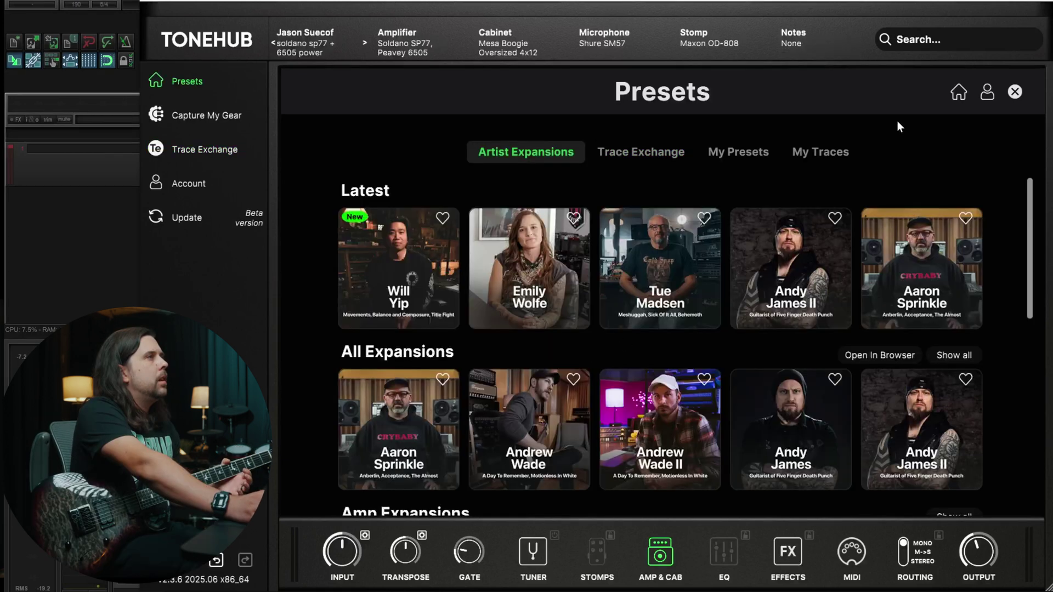
Open the account notifications and follow the New Trace Pack notification from Jason Suecof
left_click(988, 93)
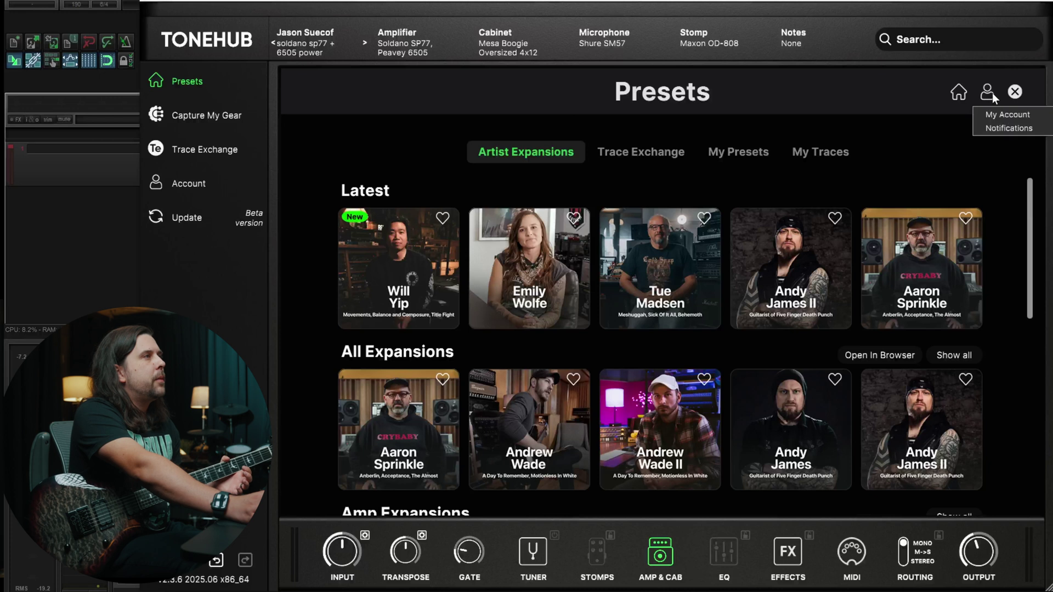
left_click(999, 125)
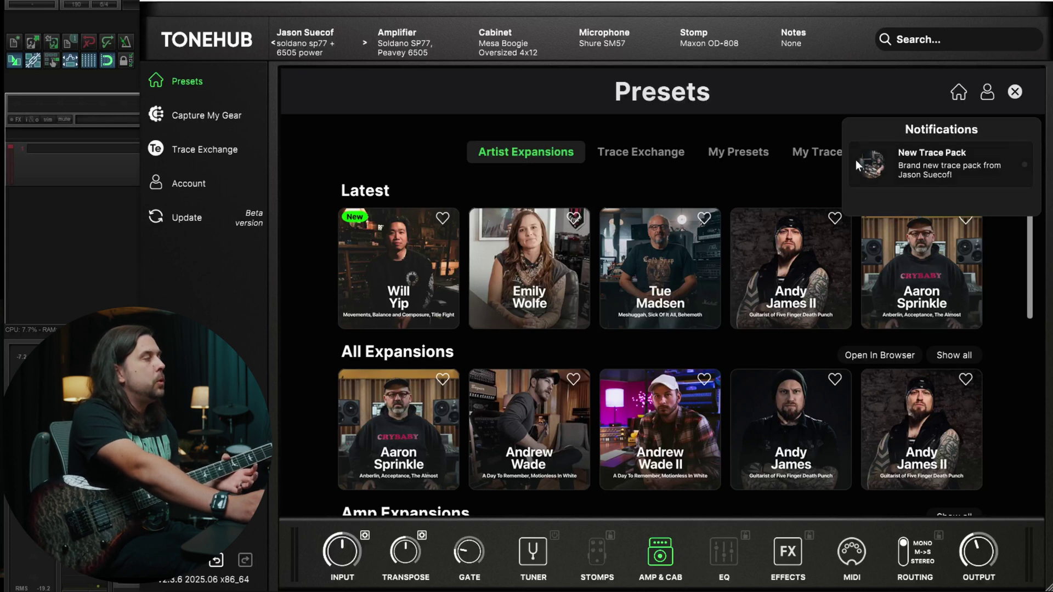
left_click(919, 155)
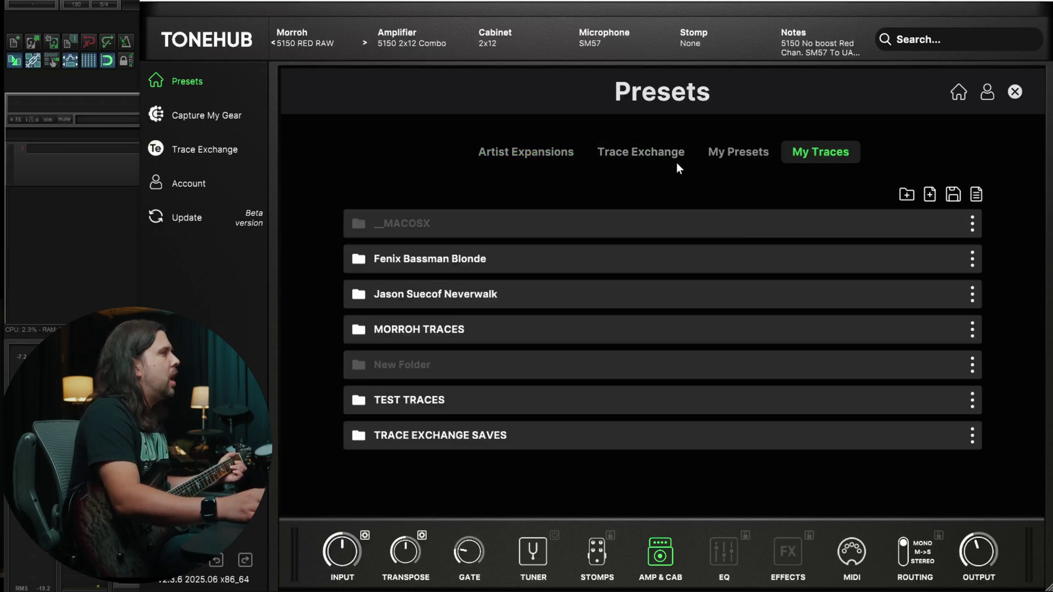
Load the 5153 2025 trace from the Jason Suecof Neverwalk folder and raise the amplifier's gain and presence
left_click(637, 296)
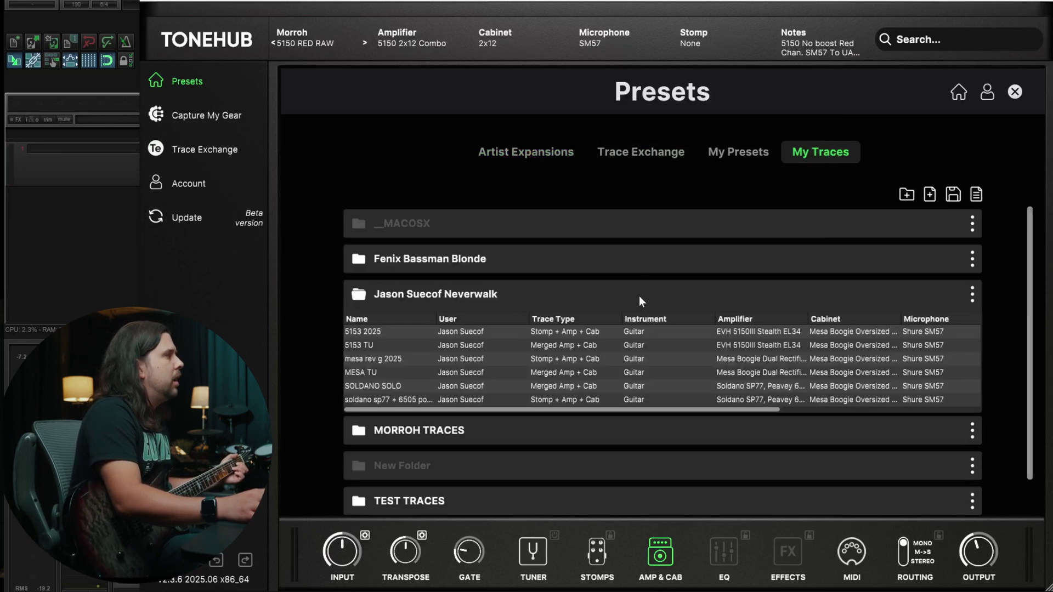
double_click(383, 331)
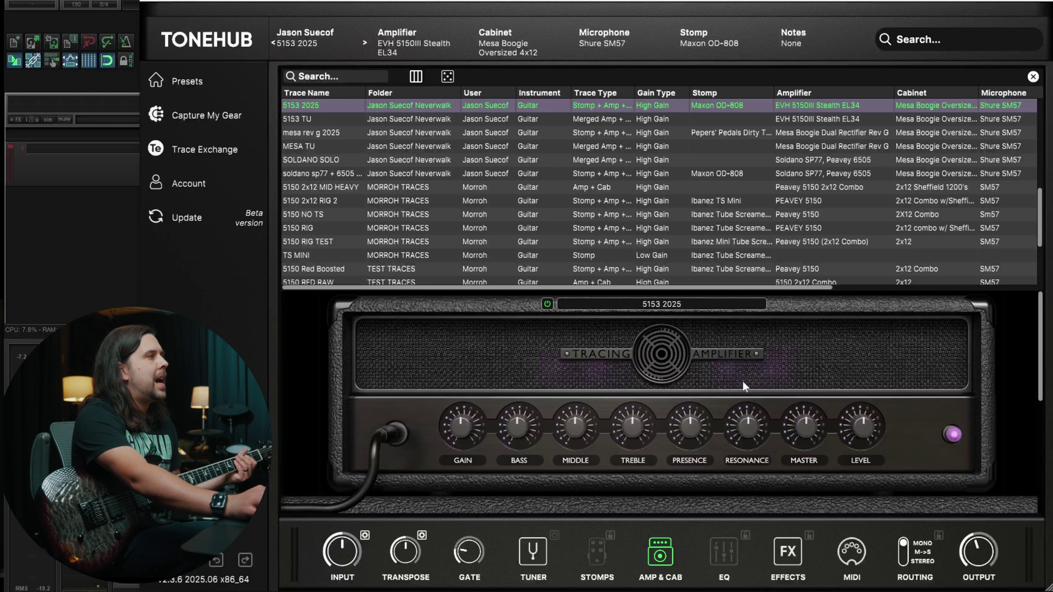
mouse_move(745, 286)
left_mouse_down()
mouse_move(880, 278)
mouse_move(662, 287)
left_mouse_up()
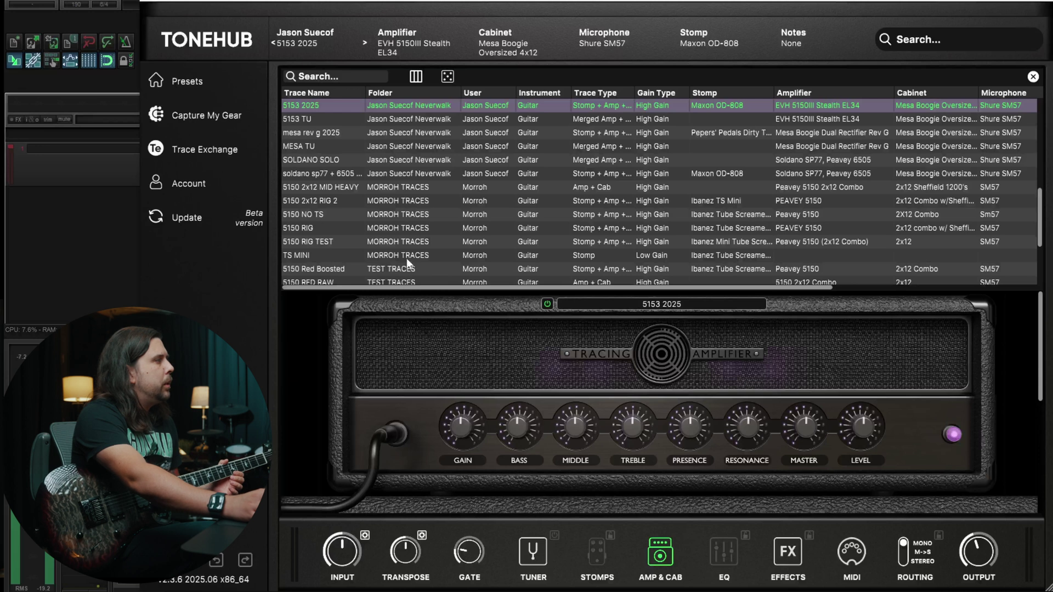
left_click_drag(456, 425, 517, 427)
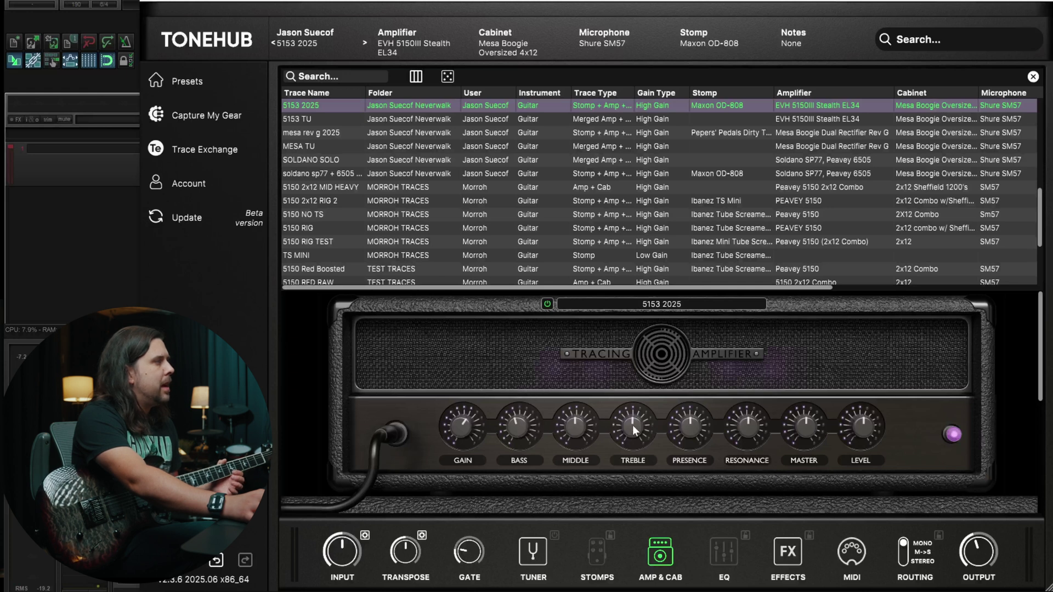
left_click_drag(685, 429, 689, 429)
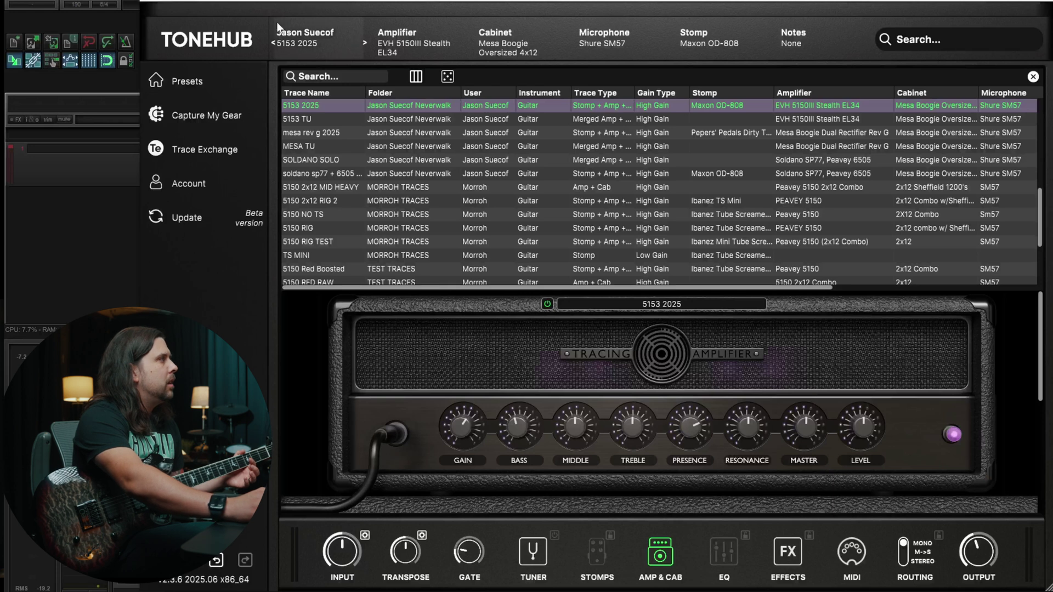
Audition the mesa rev g 2025 and SOLDANO SOLO traces from the Jason Suecof Neverwalk folder
left_click(308, 133)
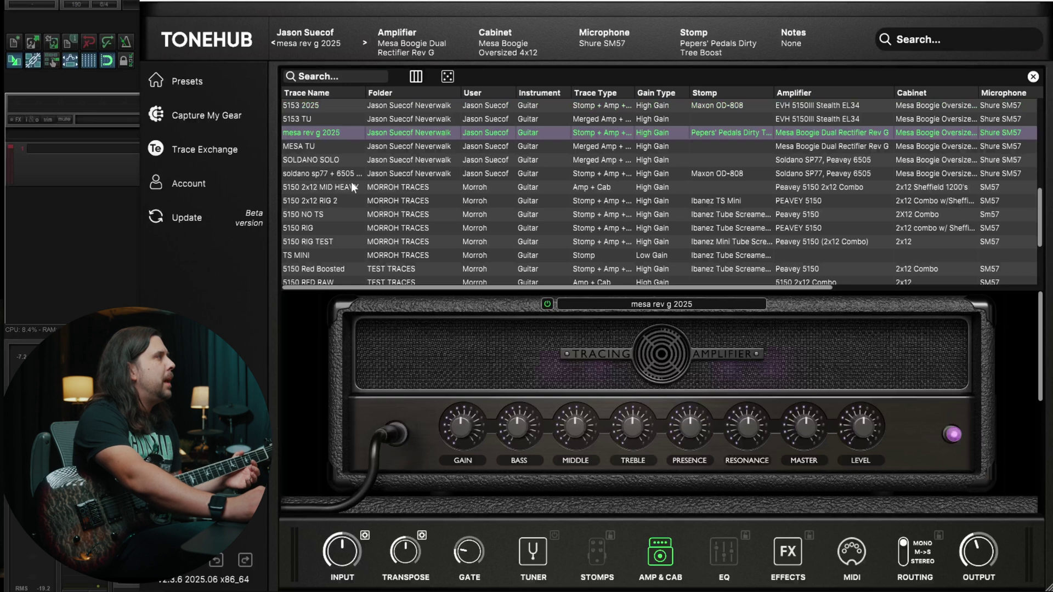
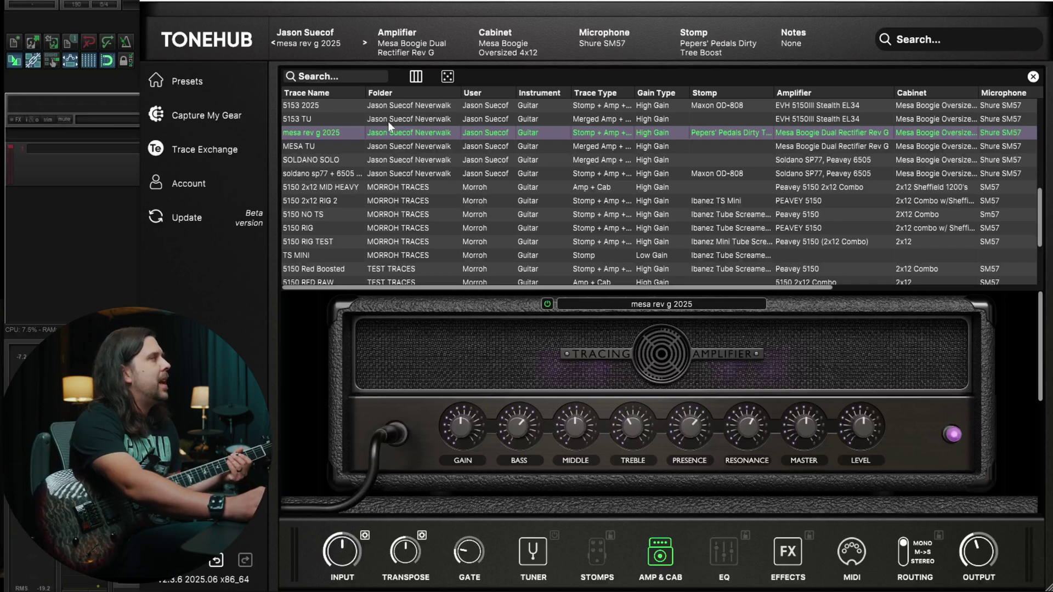
left_click(317, 160)
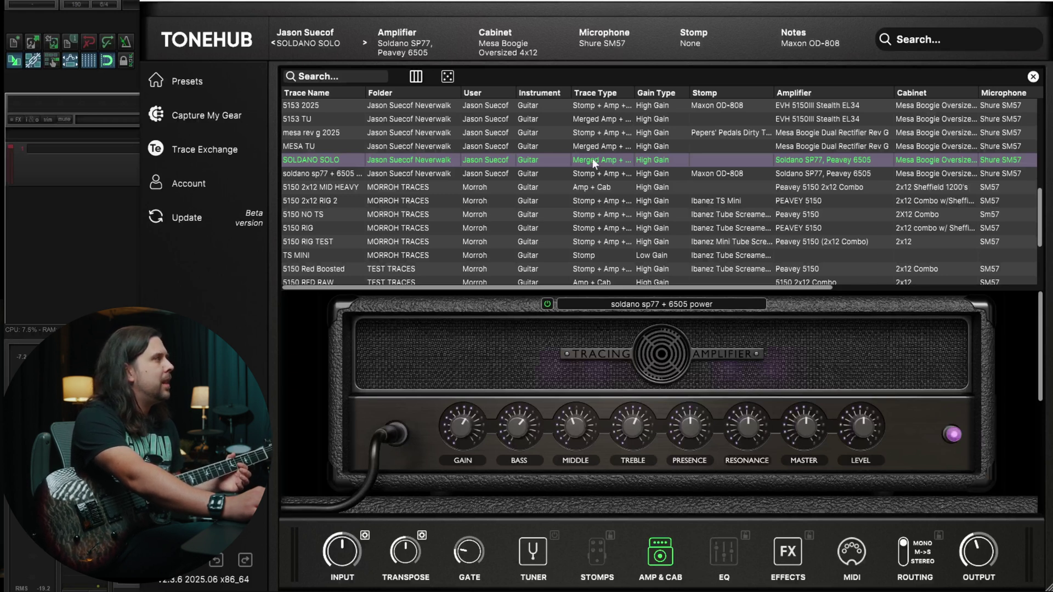
Load the soldano sp77 + 6505 power trace, lower the amplifier's middle slightly and set its presence to 5.7
left_click(325, 174)
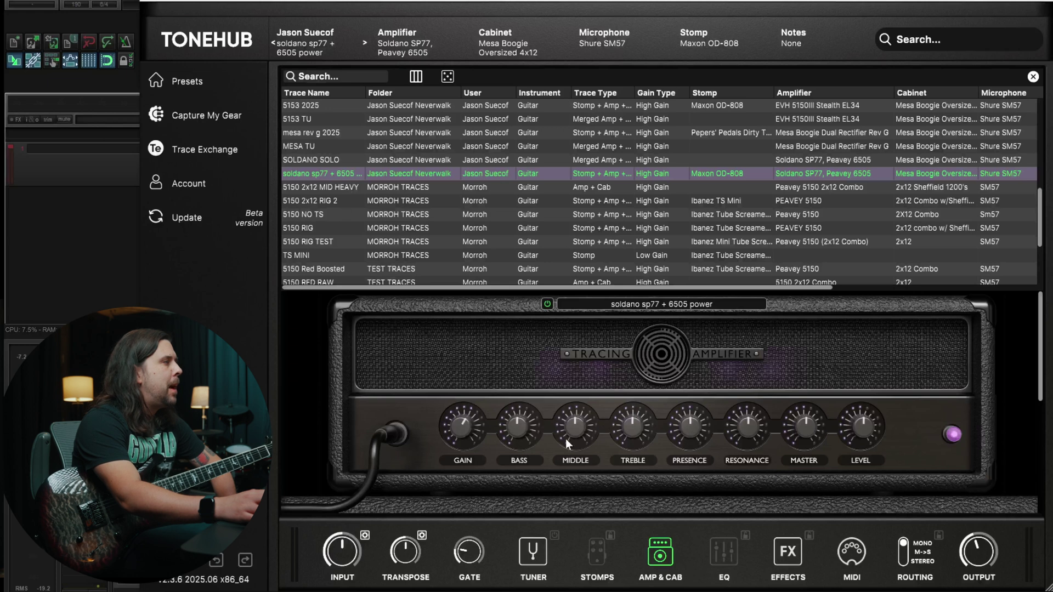
left_click_drag(575, 425, 576, 428)
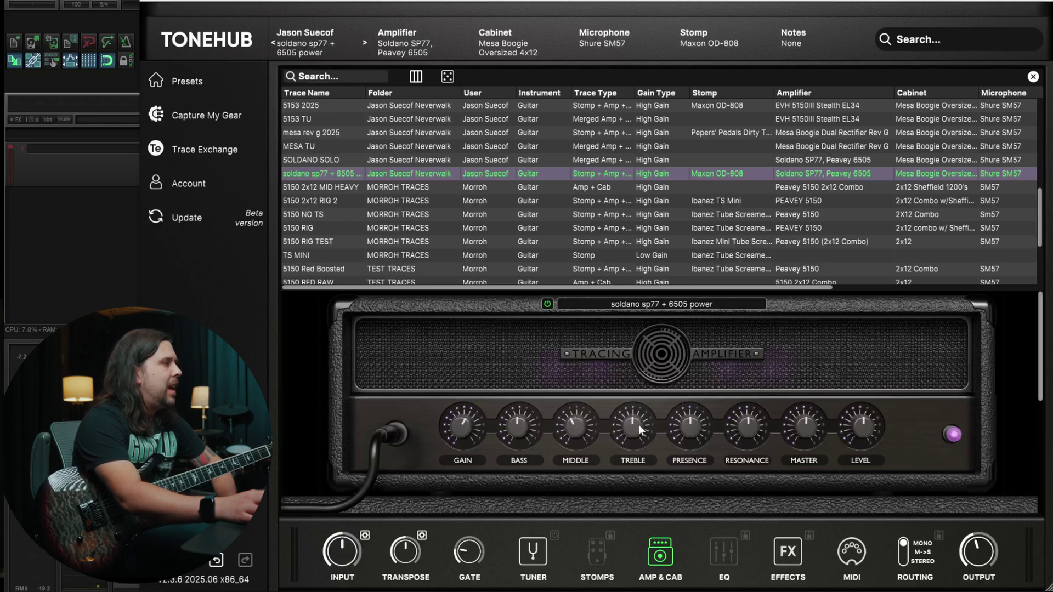
left_click_drag(692, 429, 693, 423)
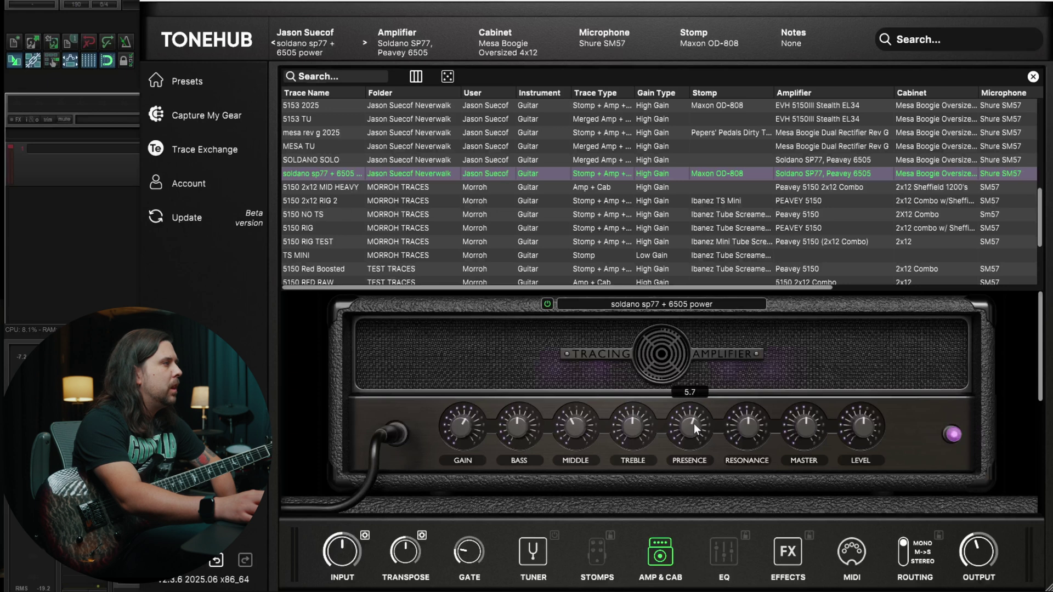